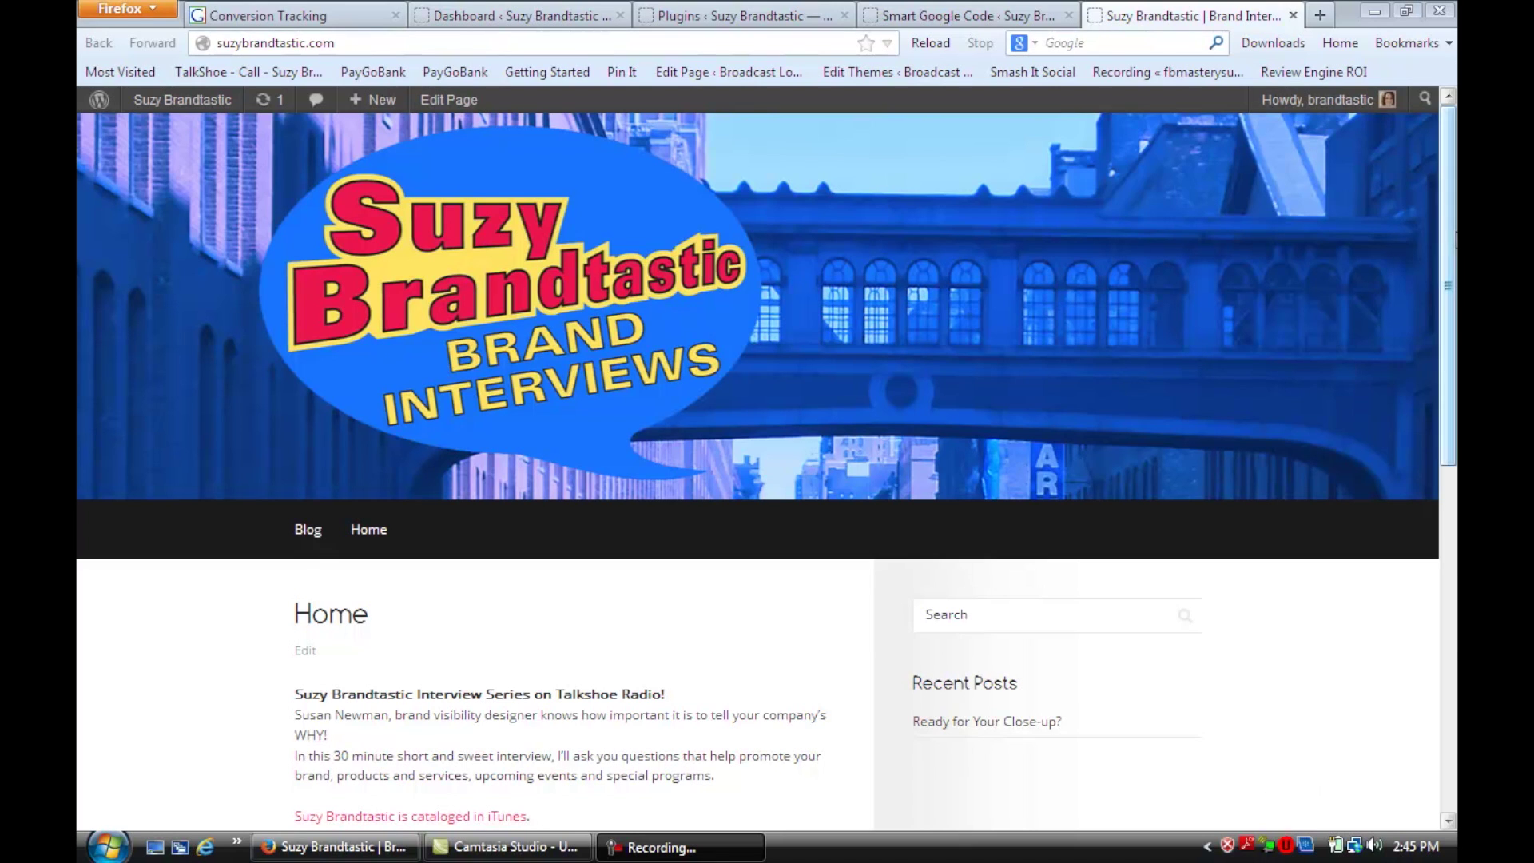
Go to the AdWords All conversions list and re-save the sponsors conversion name unchanged.
{"action": "scroll", "coordinate": [1453, 234], "scroll_direction": "down", "scroll_amount": 10}
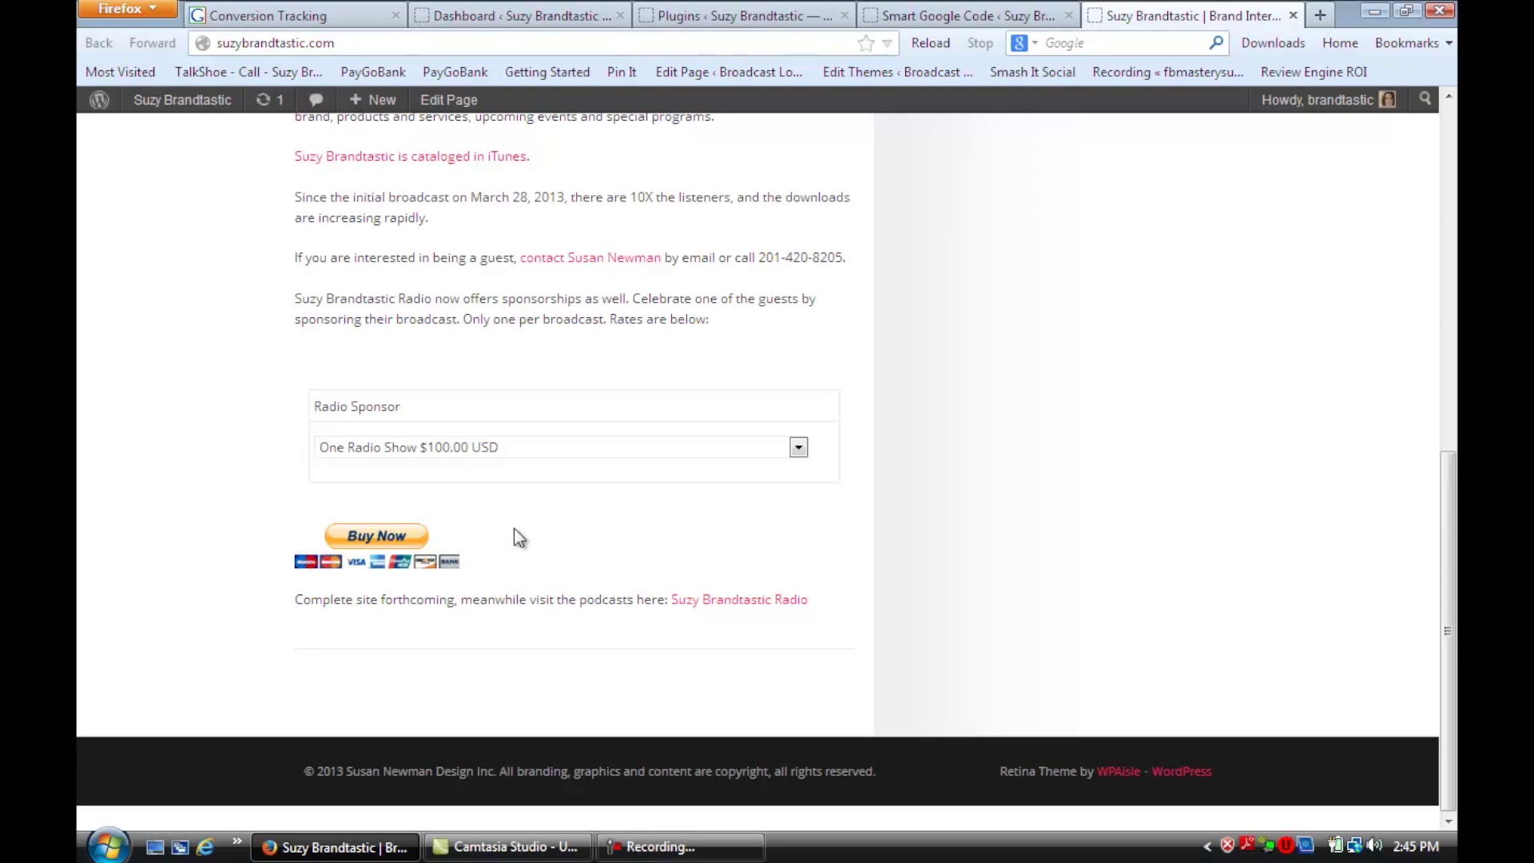
{"action": "scroll", "coordinate": [520, 537], "scroll_direction": "up", "scroll_amount": 10}
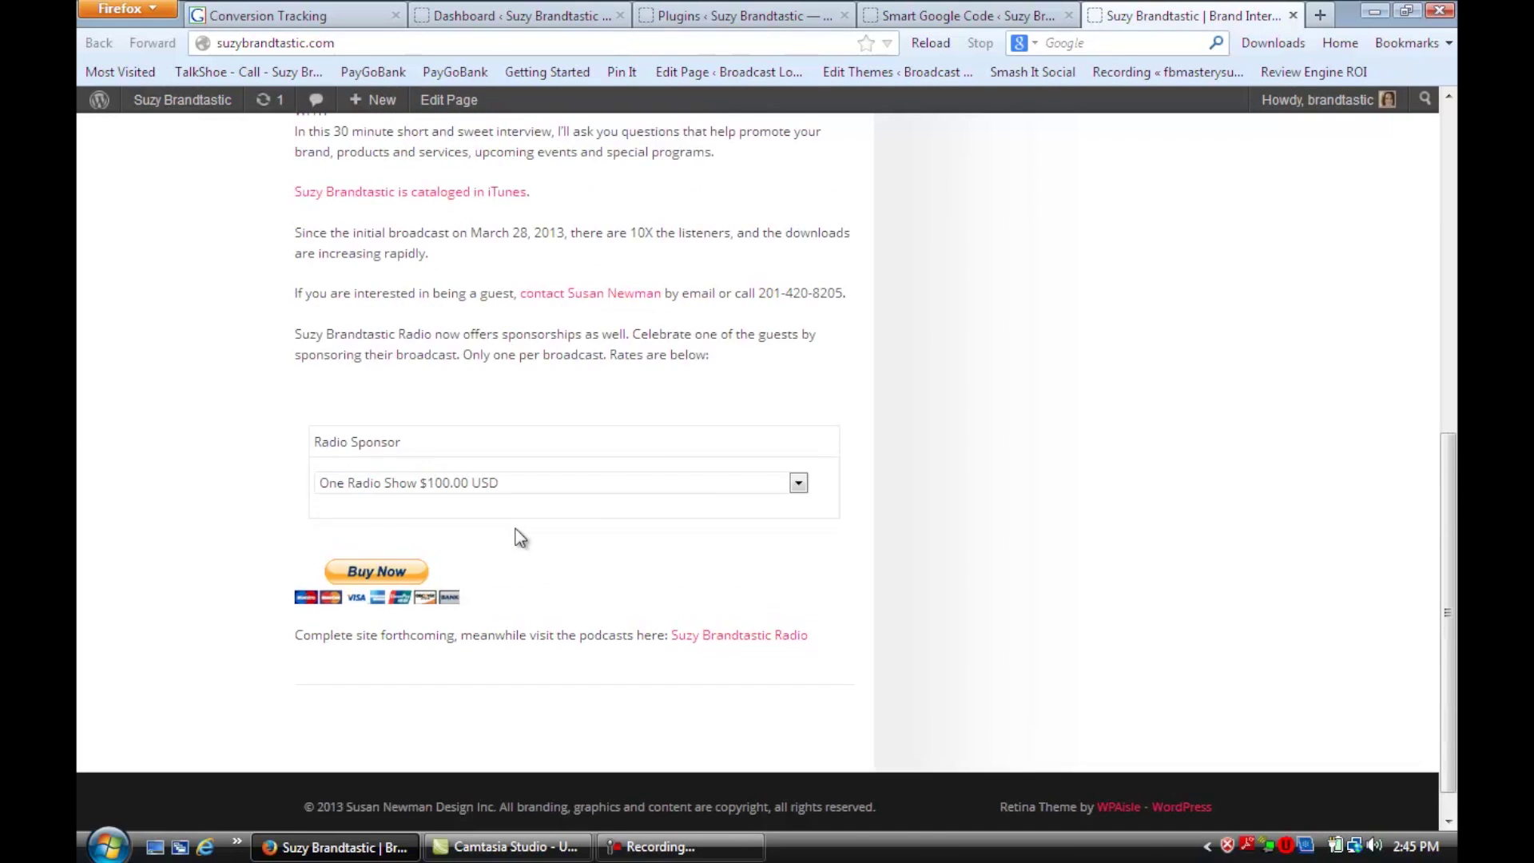
{"action": "scroll", "coordinate": [520, 538], "scroll_direction": "up", "scroll_amount": 2}
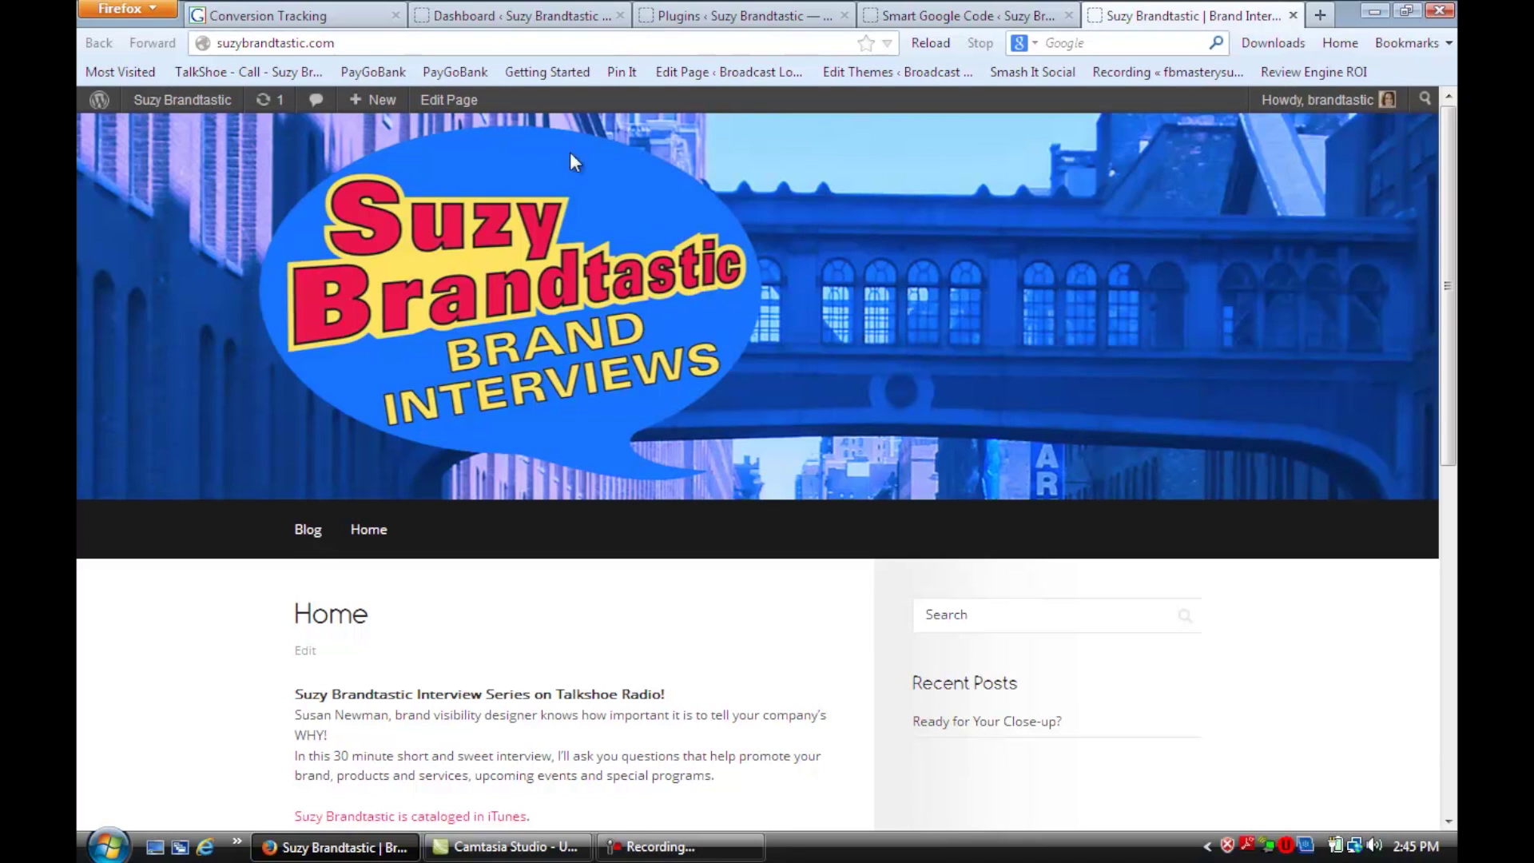
{"action": "left_click", "coordinate": [264, 16]}
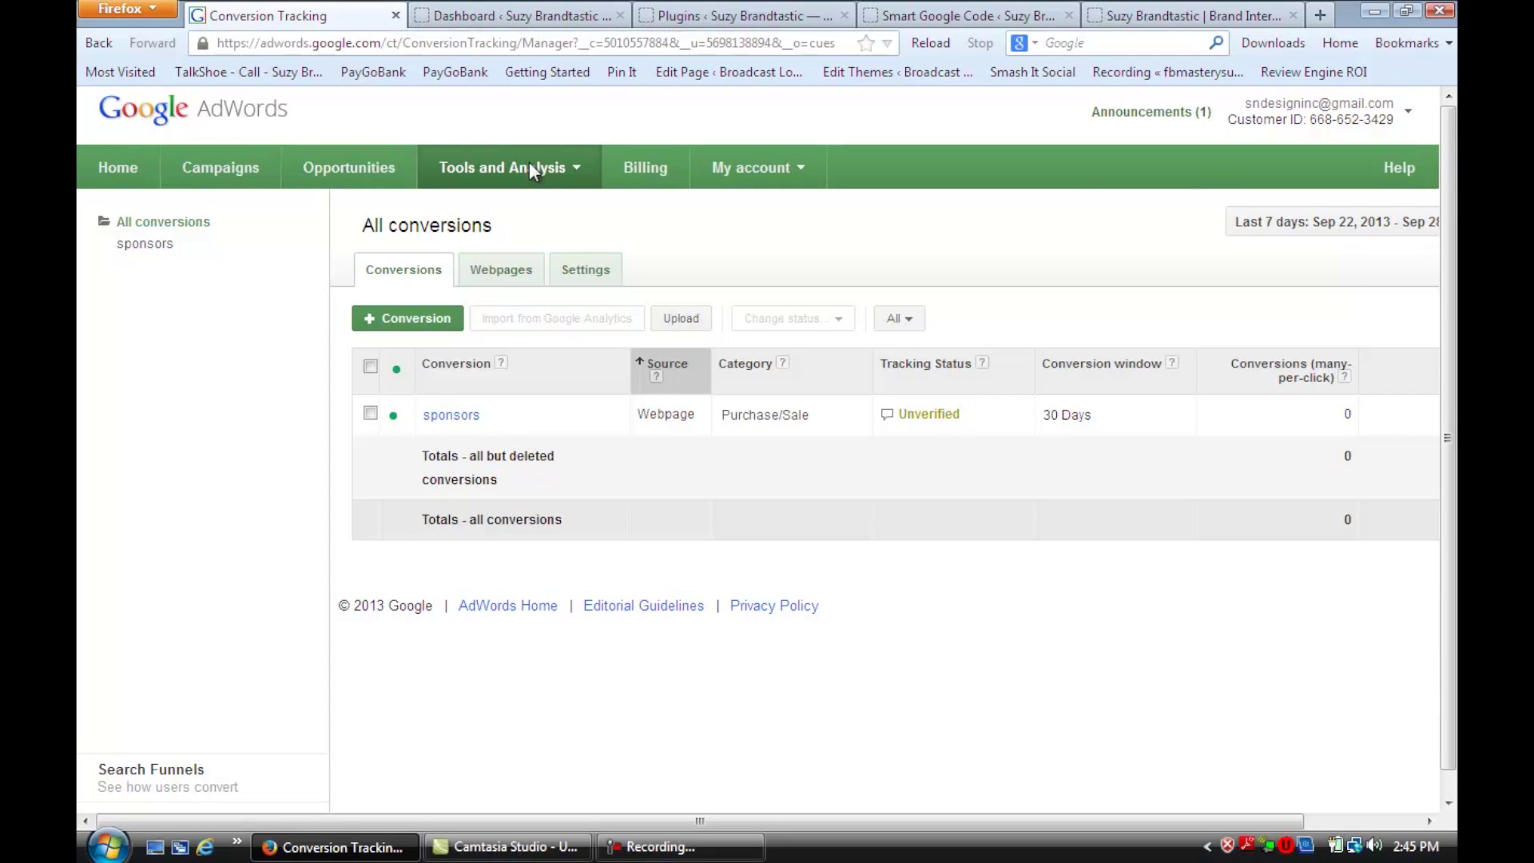
{"action": "left_click", "coordinate": [557, 163]}
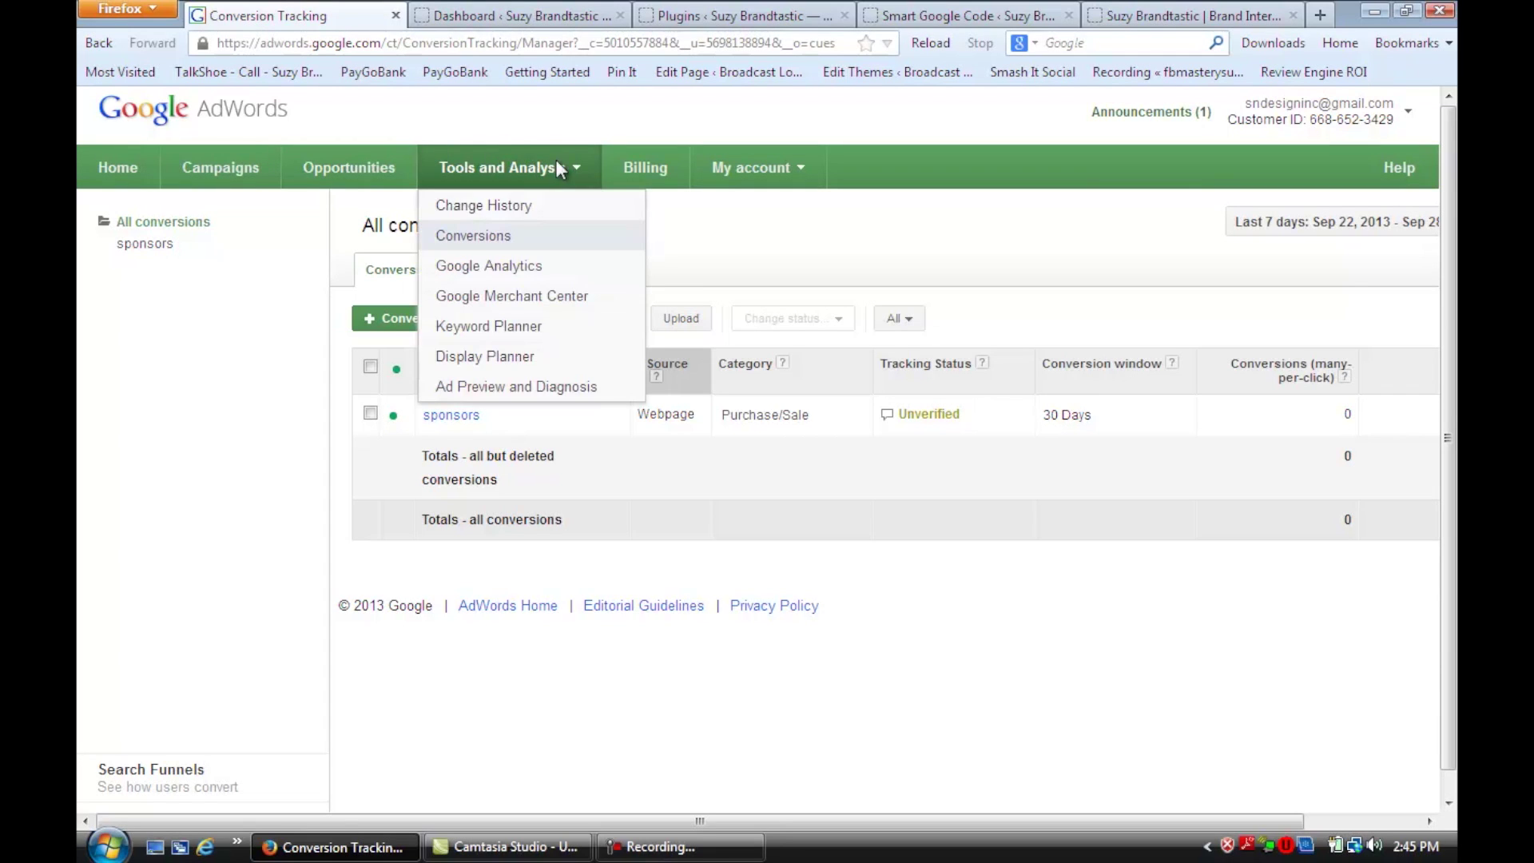
{"action": "left_click", "coordinate": [472, 238]}
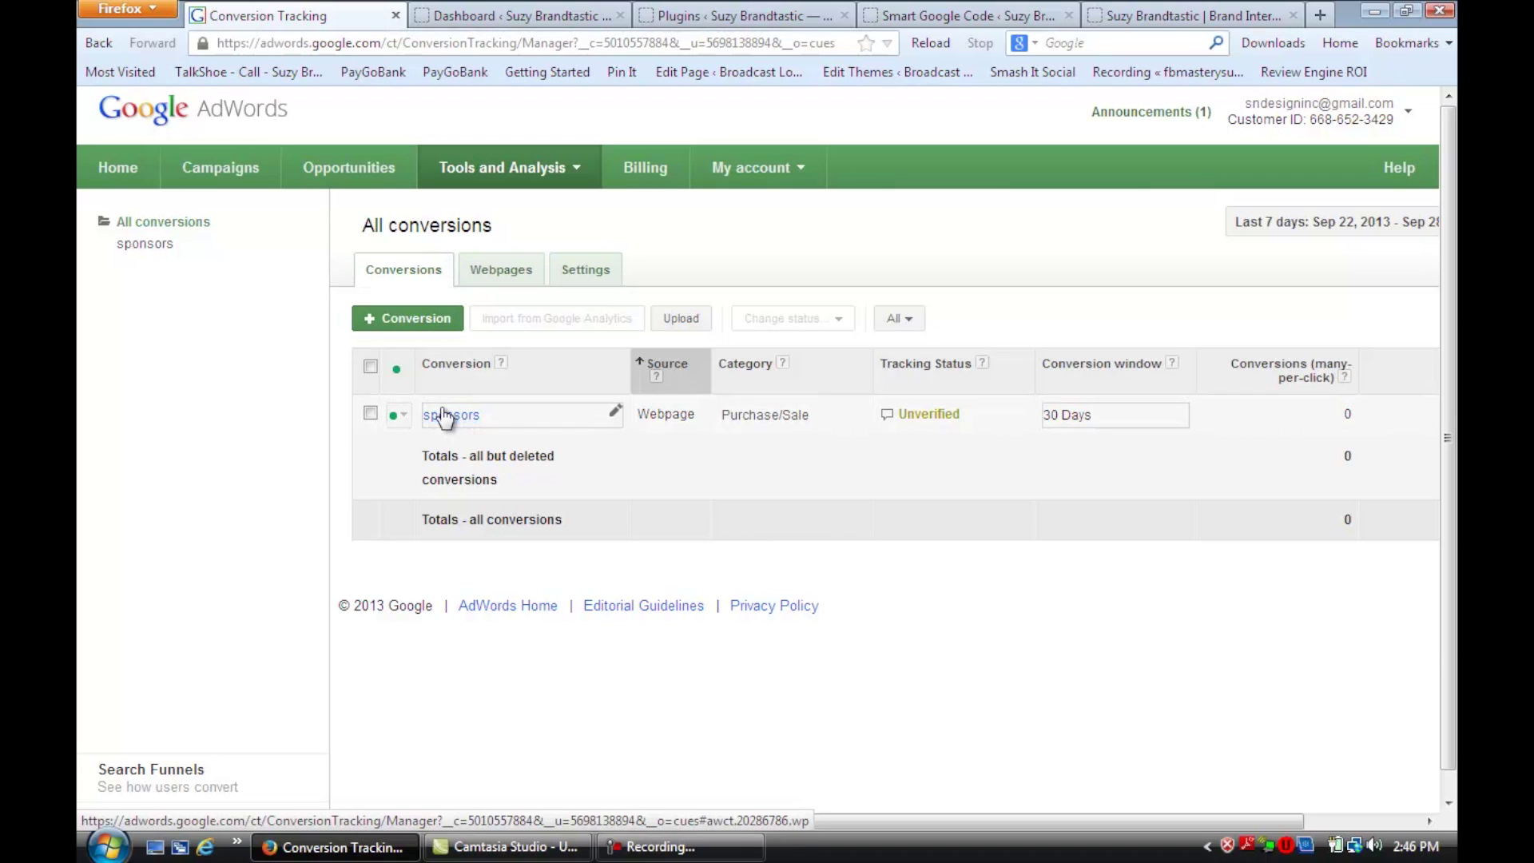
{"action": "left_click", "coordinate": [616, 413]}
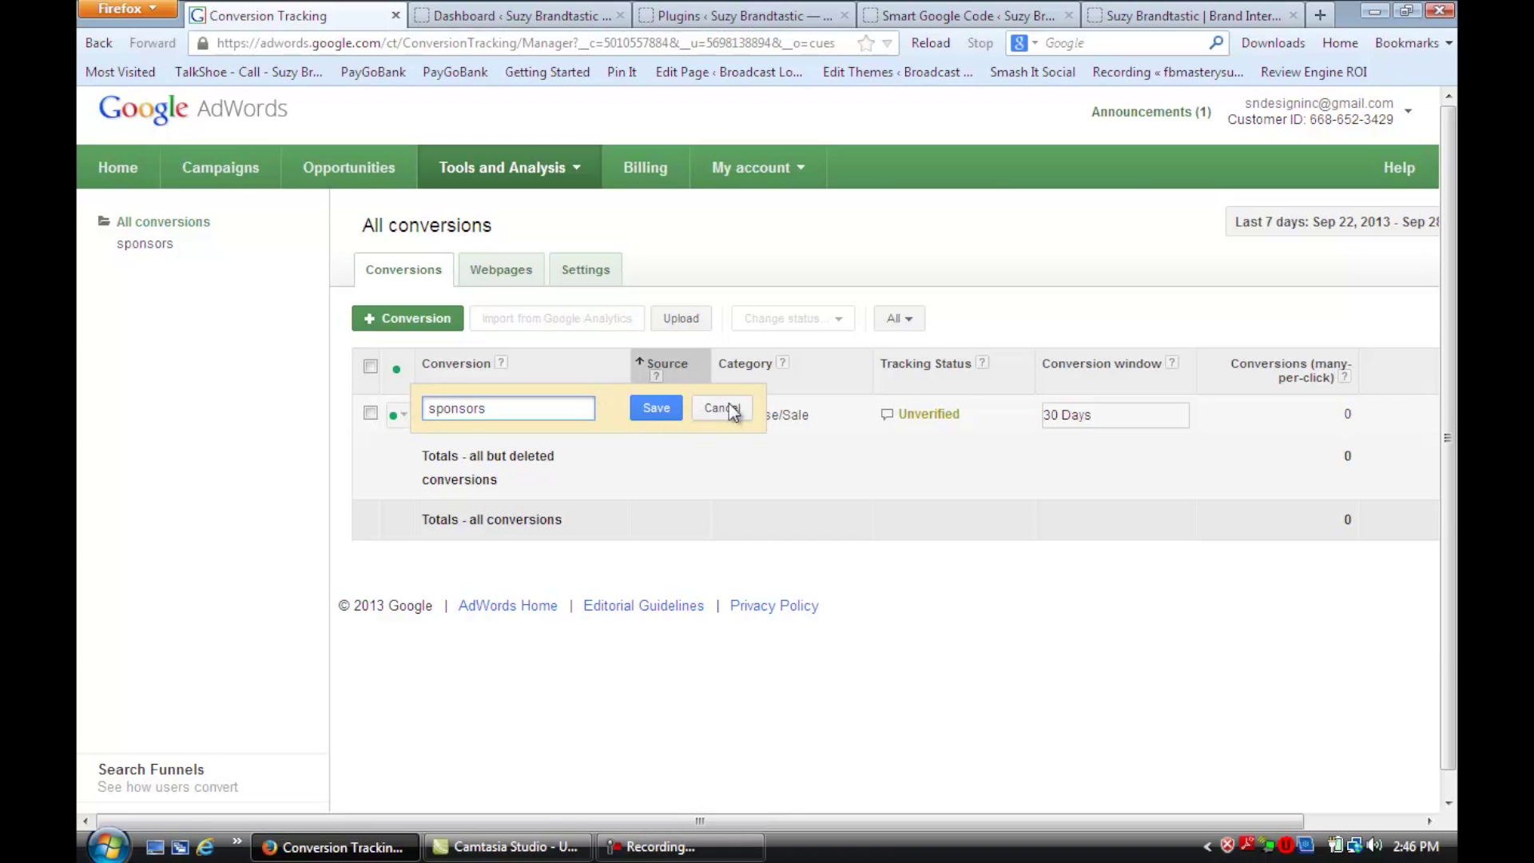
{"action": "left_click", "coordinate": [660, 408]}
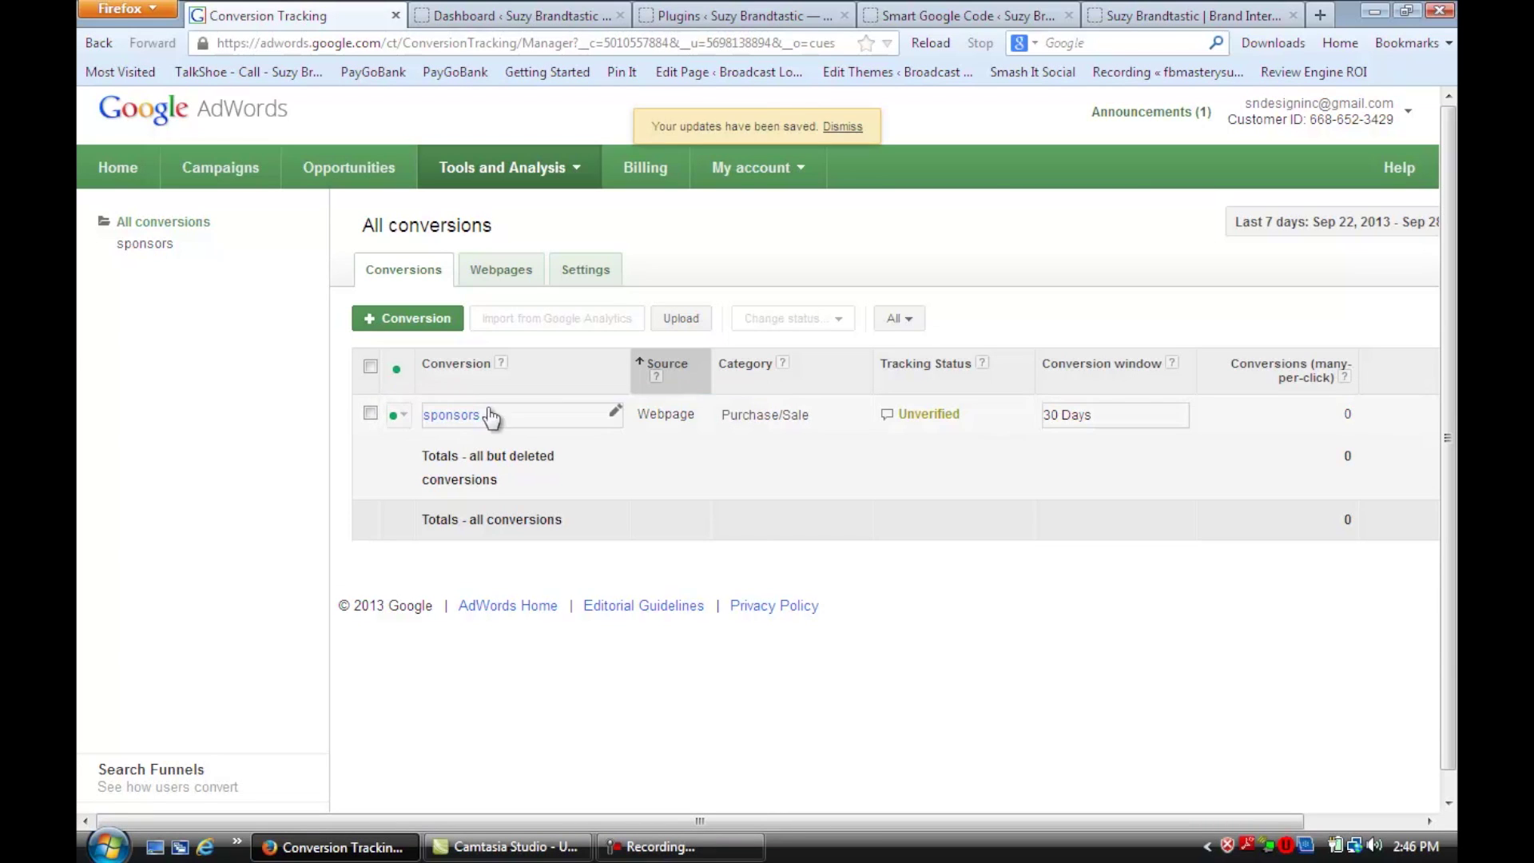
Show the sponsors conversion's settings: Purchase/Sale, 30-day window, HTML markup, value 100.00.
{"action": "left_click", "coordinate": [465, 415]}
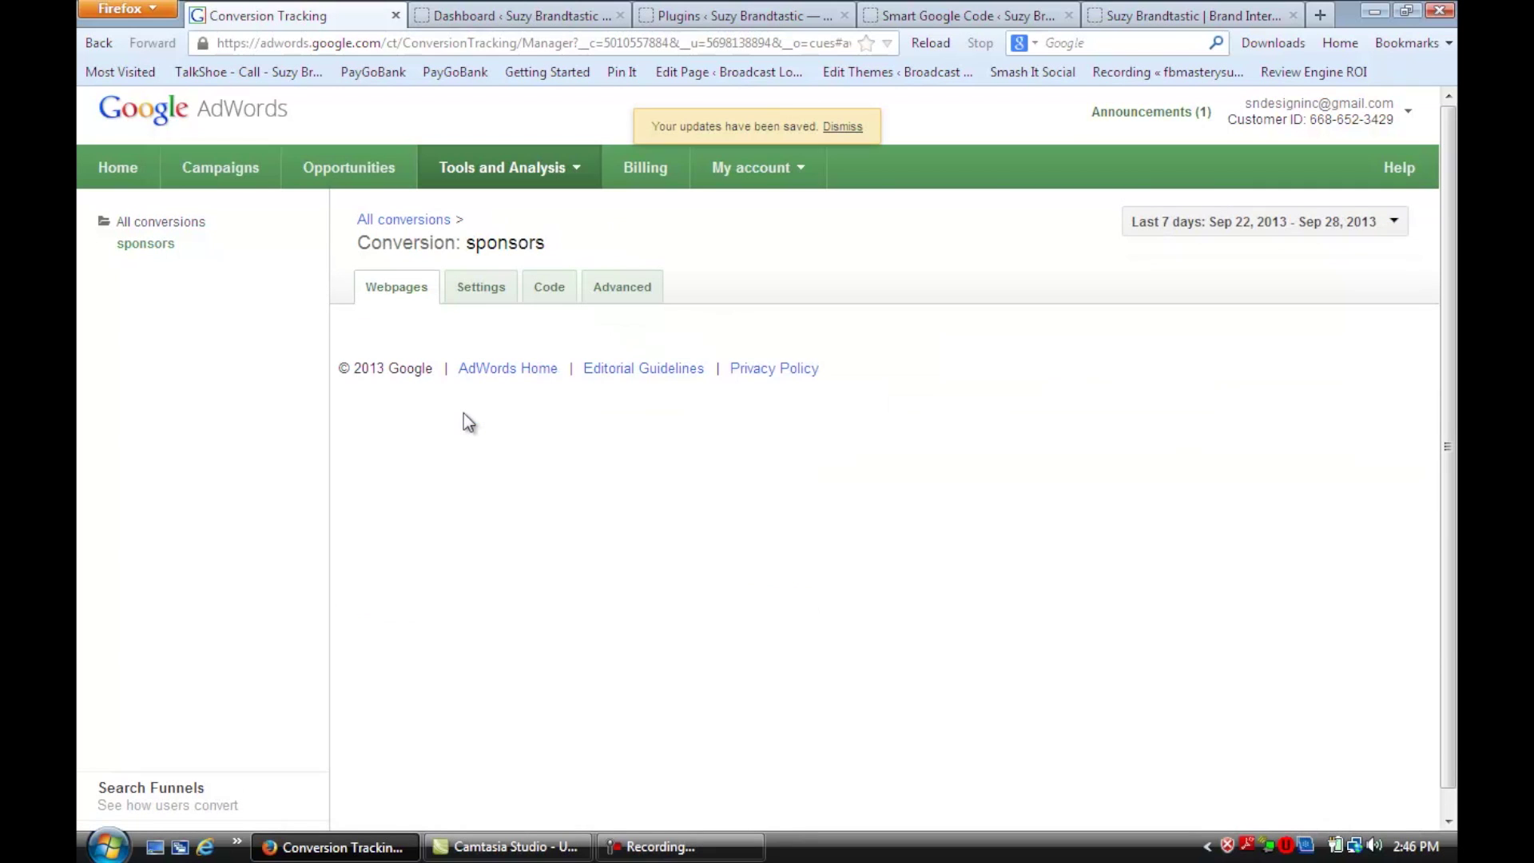
{"action": "left_click", "coordinate": [477, 285]}
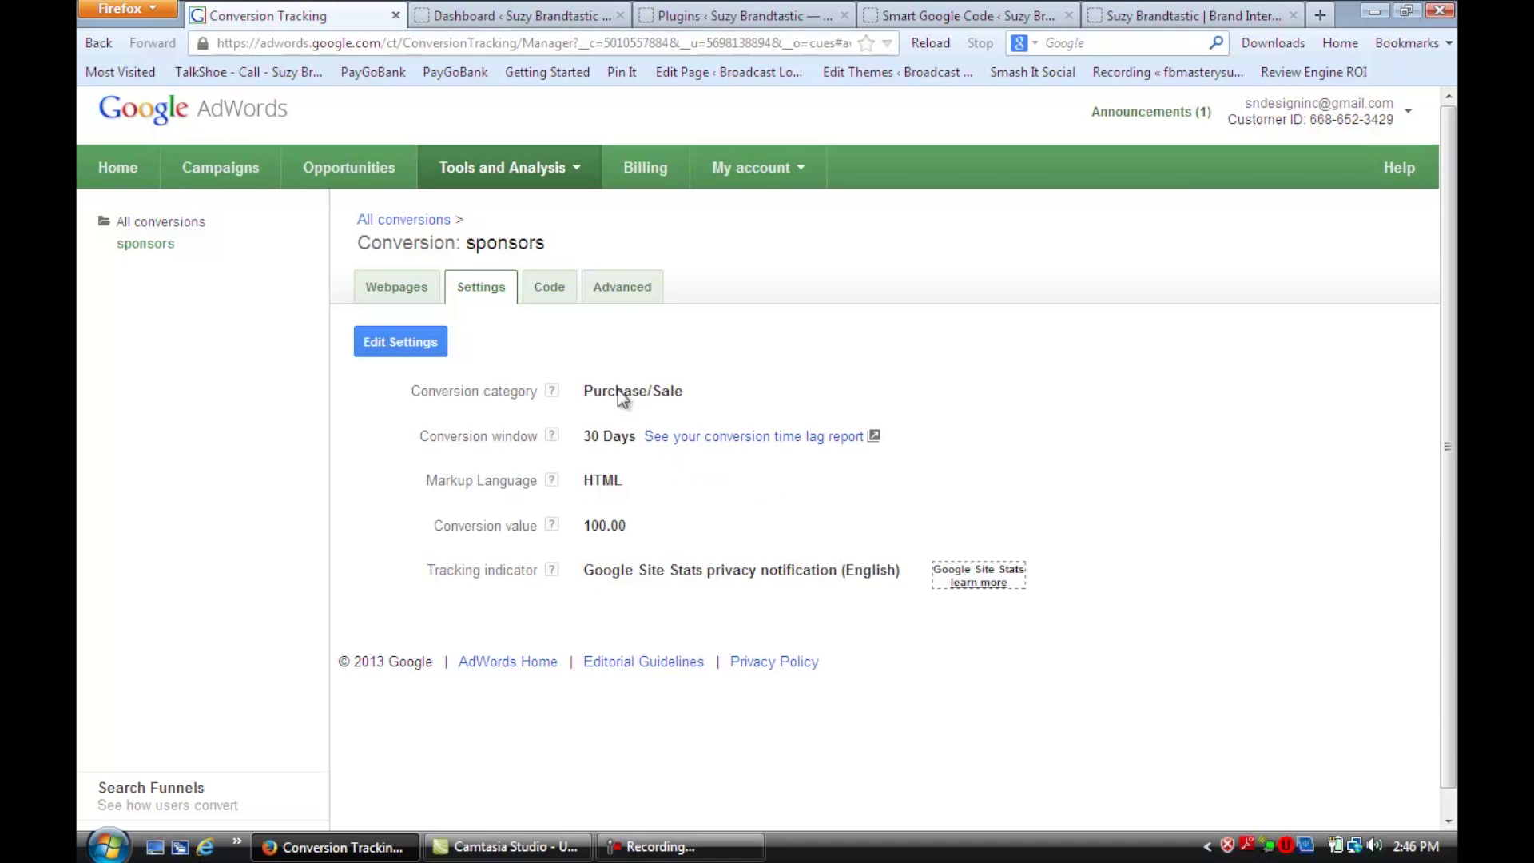
Display the sponsors tracking code on the Code tab with the self-install option selected.
{"action": "left_click", "coordinate": [543, 294]}
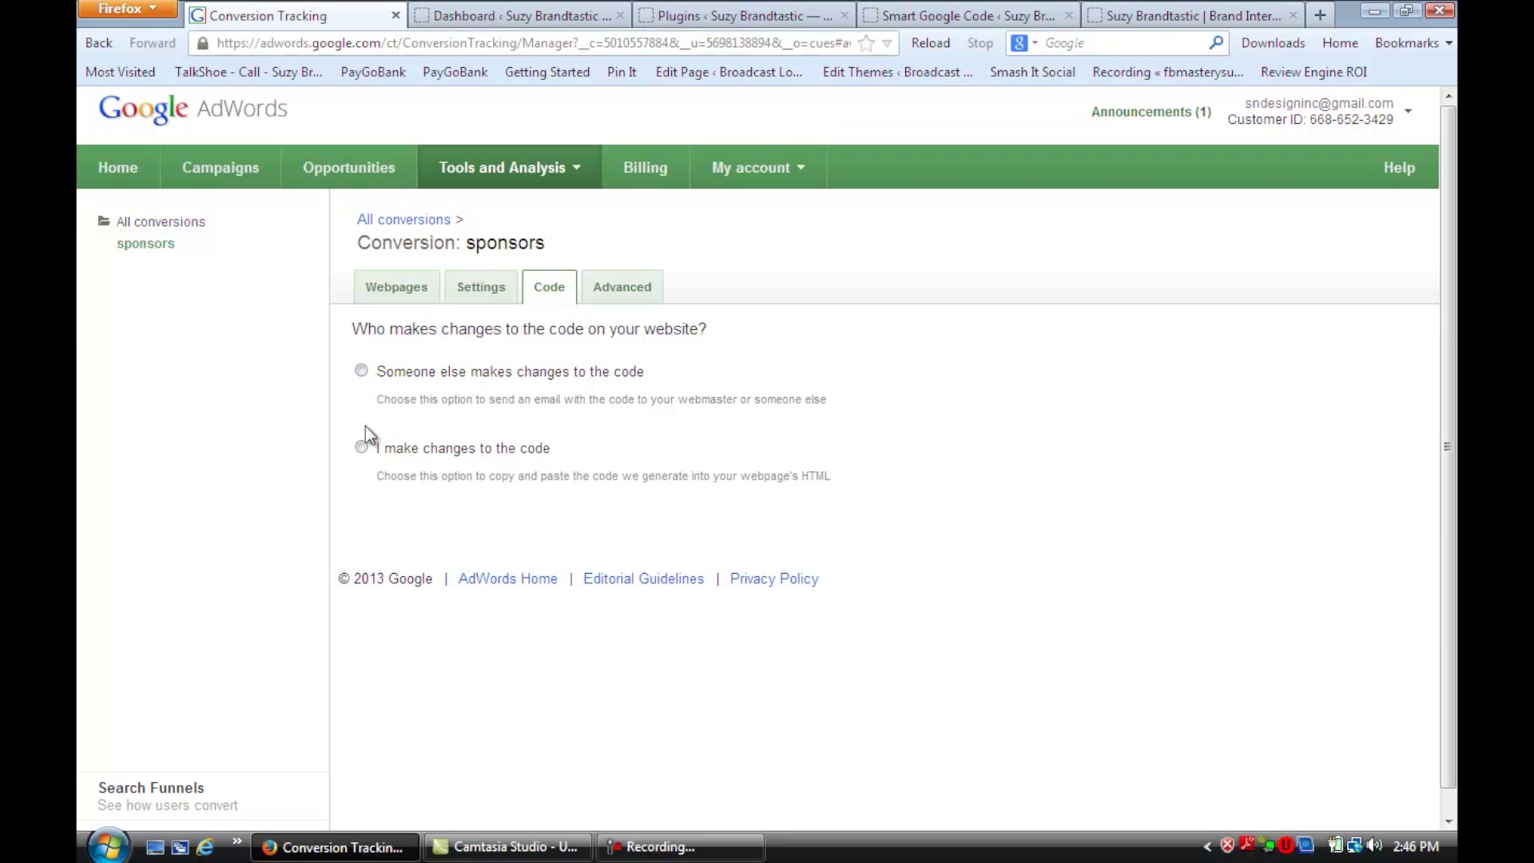
{"action": "left_click", "coordinate": [362, 448]}
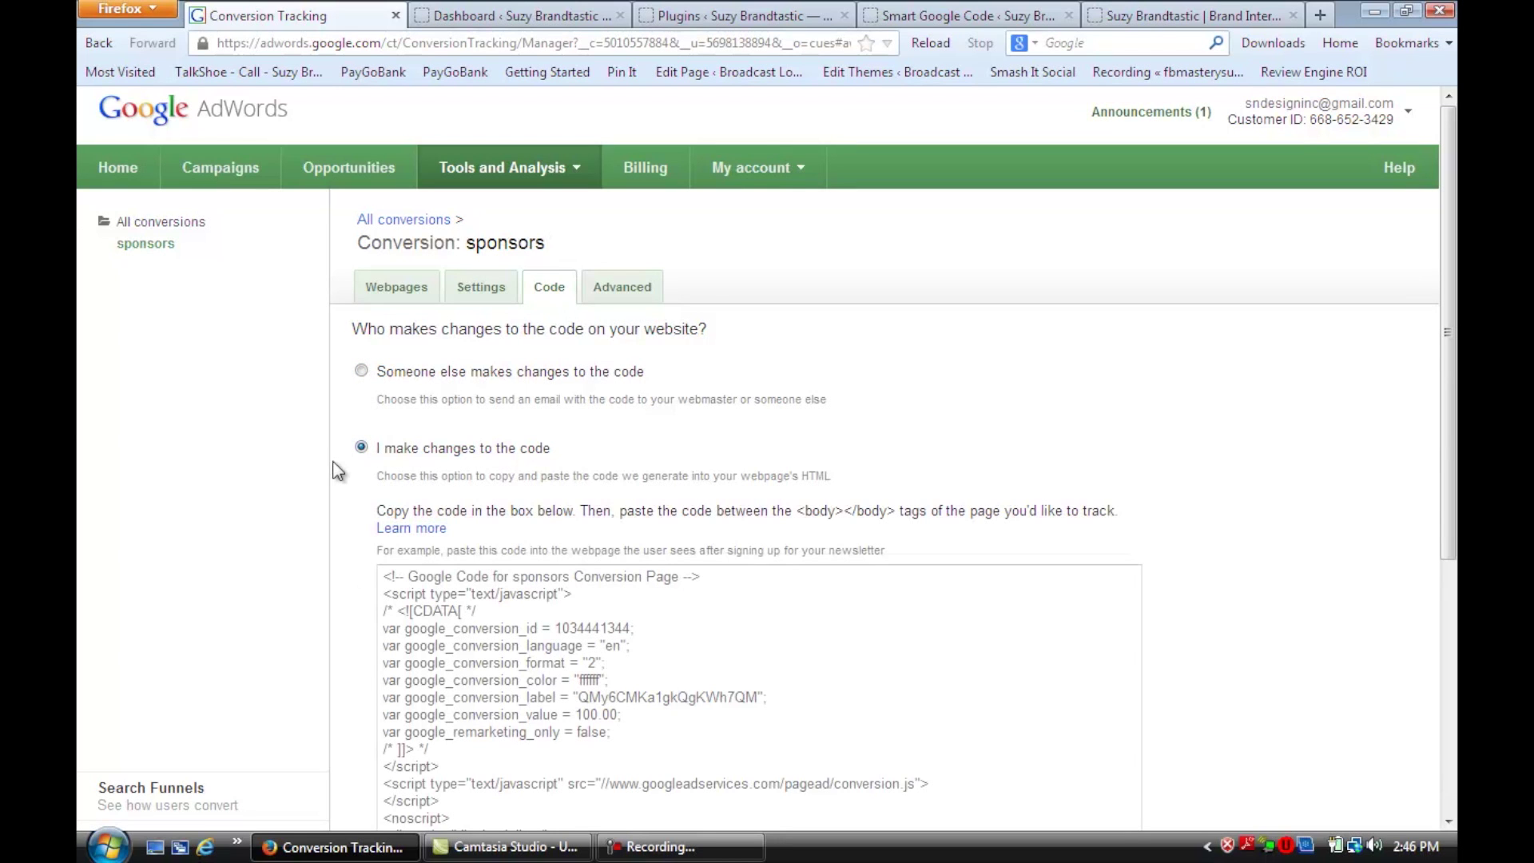
{"action": "scroll", "coordinate": [479, 512], "scroll_direction": "down", "scroll_amount": 5}
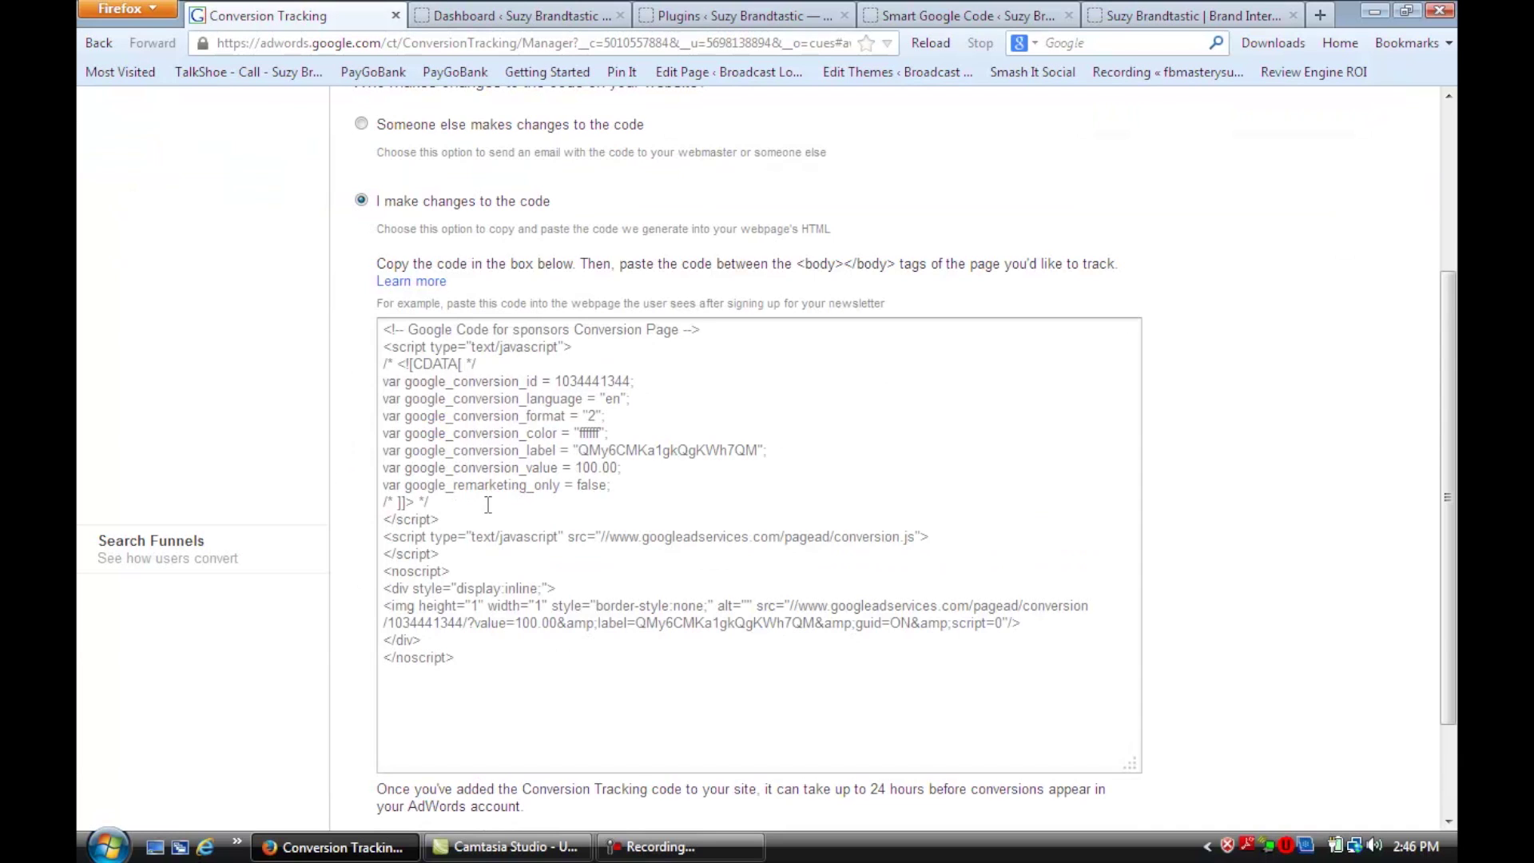
{"action": "scroll", "coordinate": [487, 505], "scroll_direction": "down", "scroll_amount": 3}
{"action": "scroll", "coordinate": [565, 317], "scroll_direction": "up", "scroll_amount": 3}
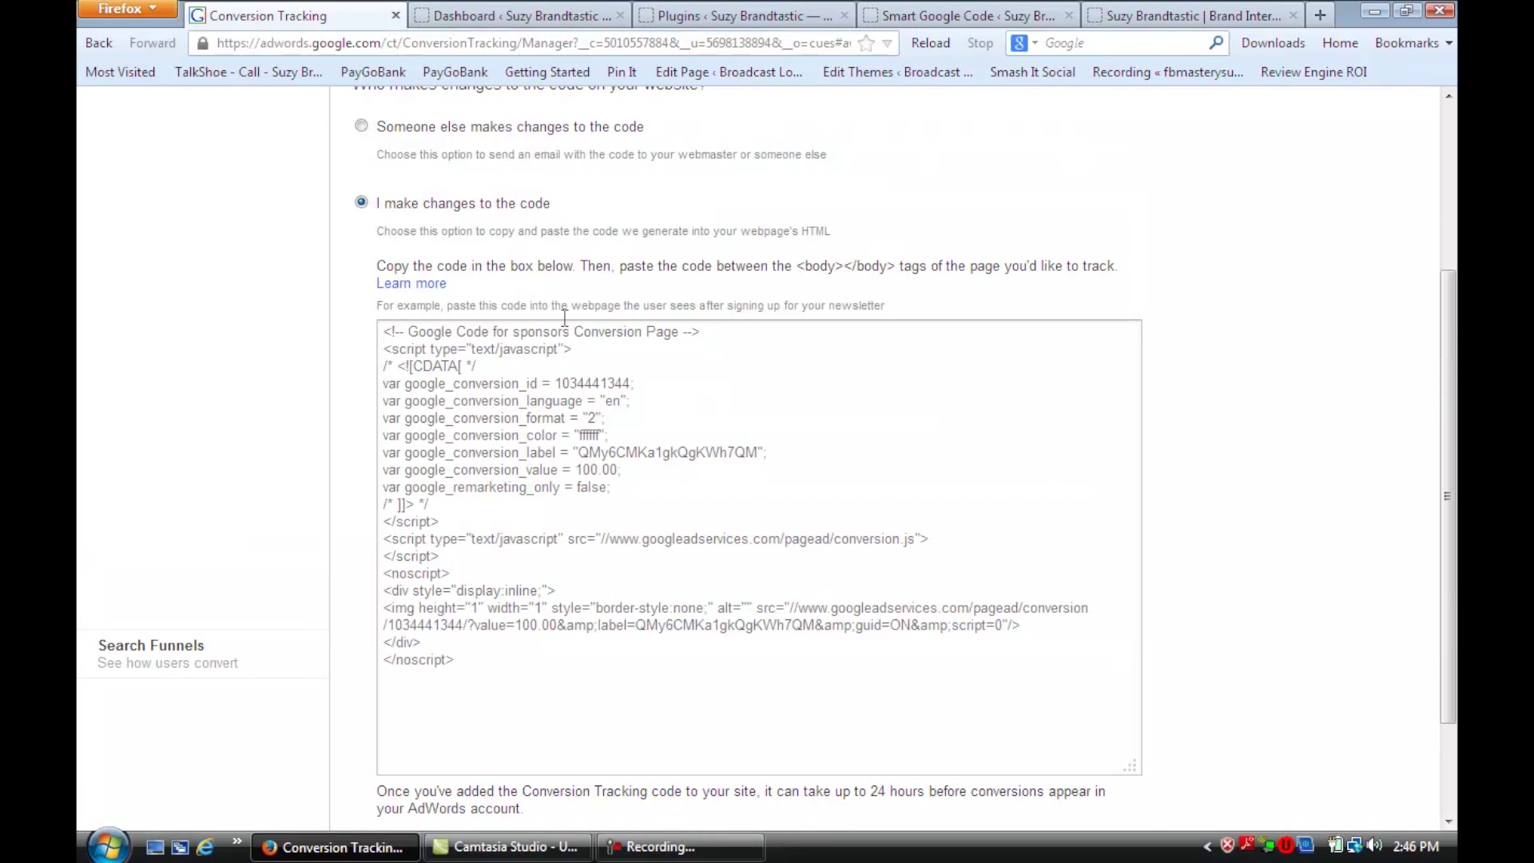
{"action": "scroll", "coordinate": [564, 317], "scroll_direction": "up", "scroll_amount": 3}
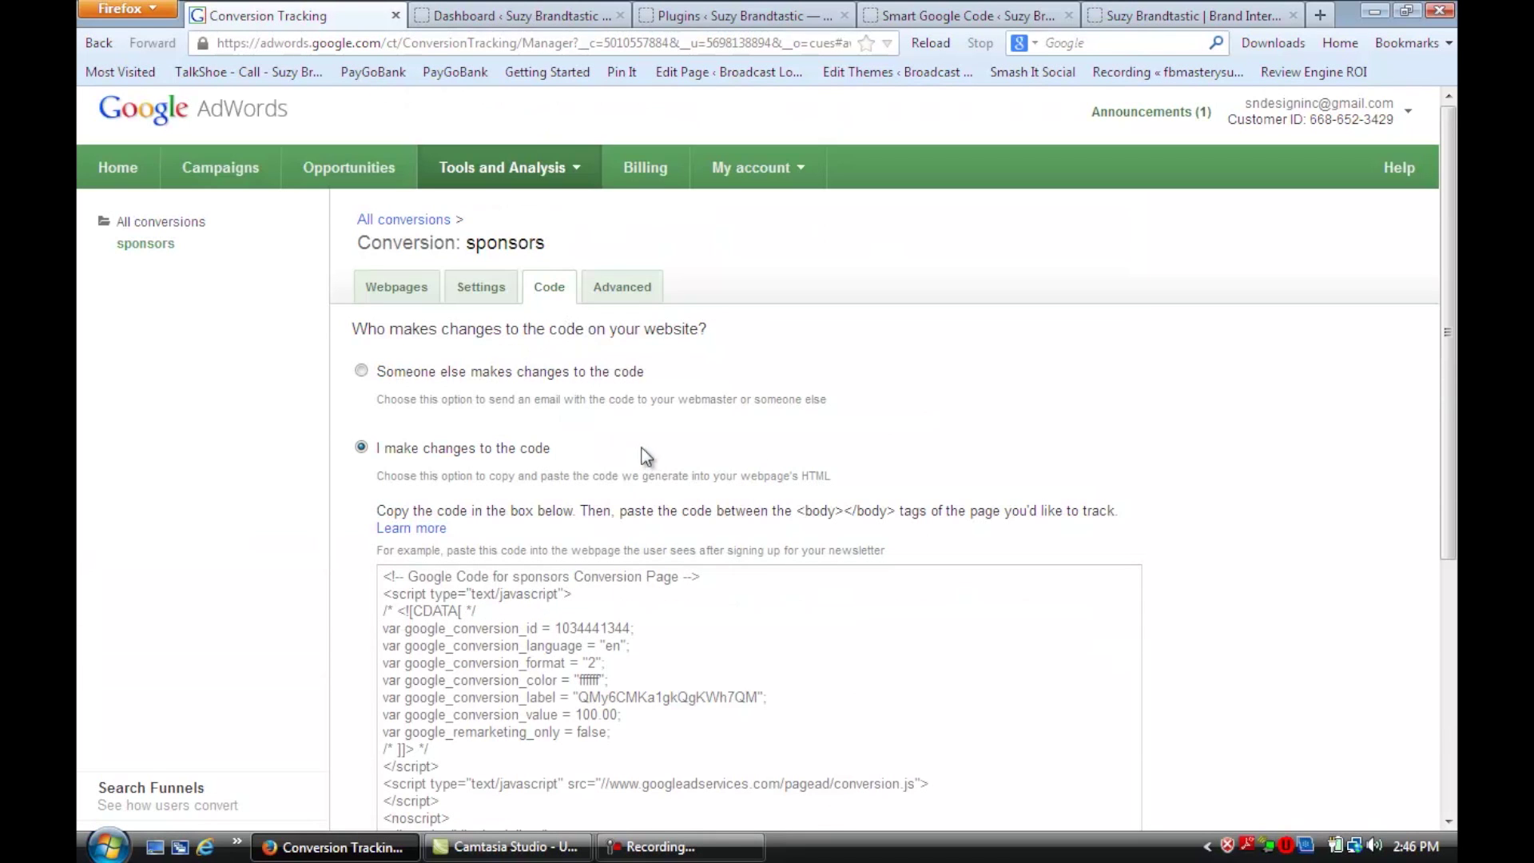
{"action": "left_click", "coordinate": [540, 14]}
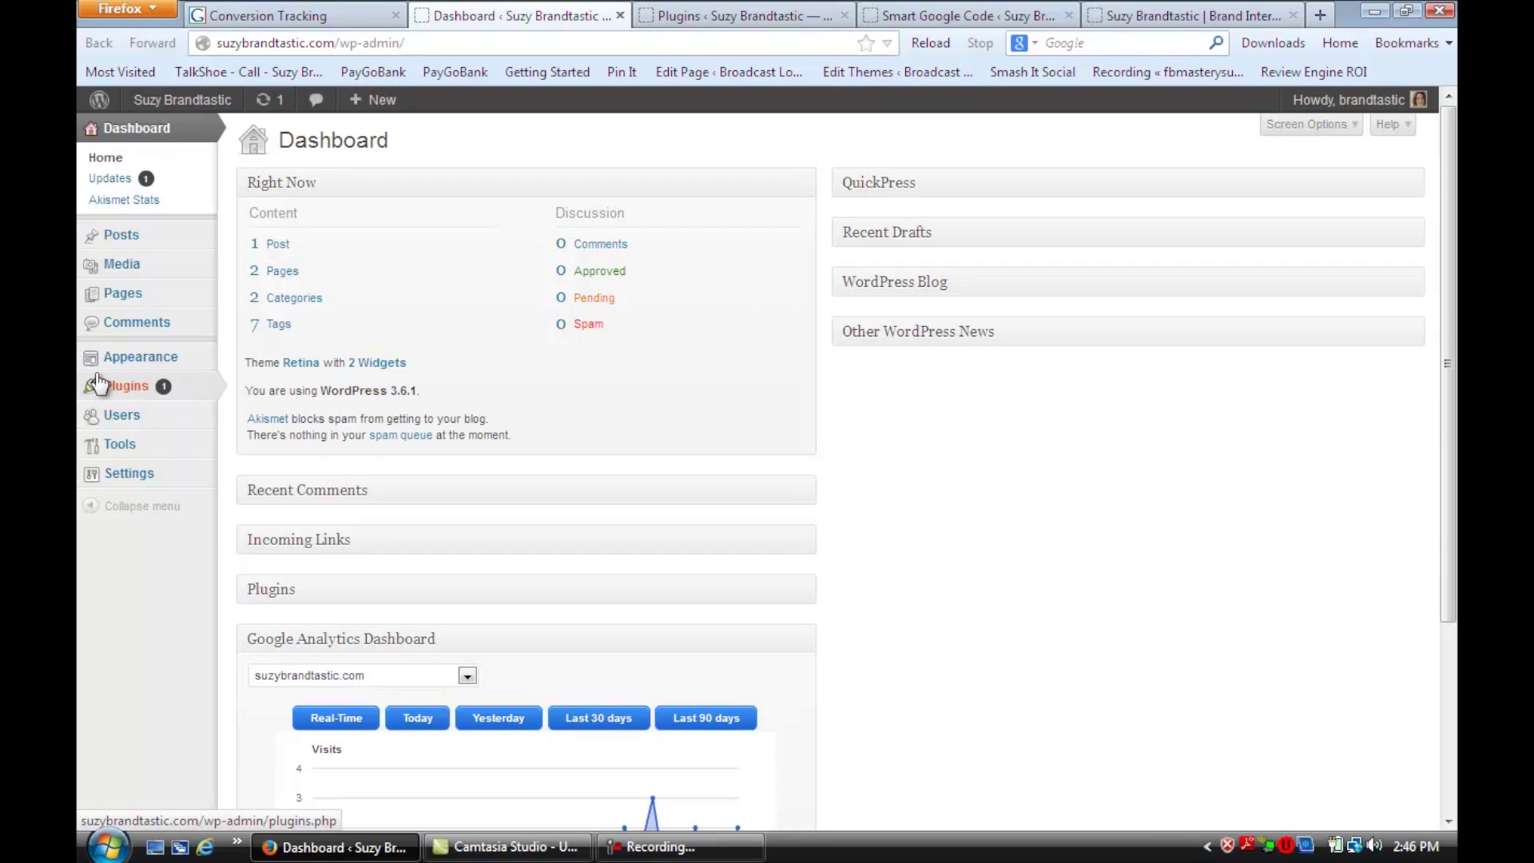
Check the WordPress Installed Plugins list shows Smart Google Analytics Code as active.
{"action": "mouse_move", "coordinate": [98, 376]}
{"action": "left_click", "coordinate": [711, 18]}
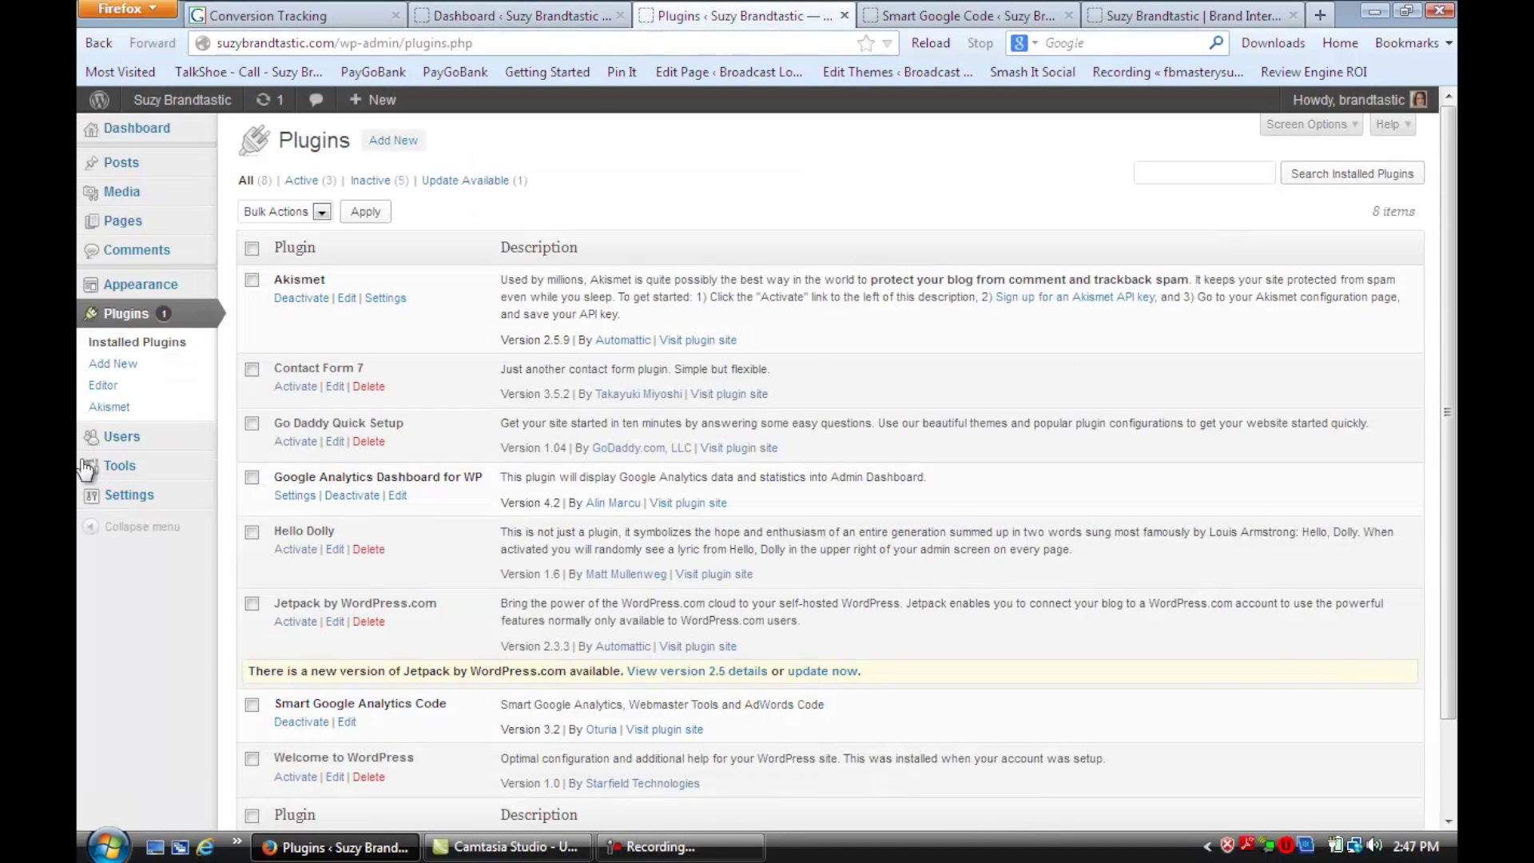
{"action": "scroll", "coordinate": [244, 595], "scroll_direction": "down", "scroll_amount": 3}
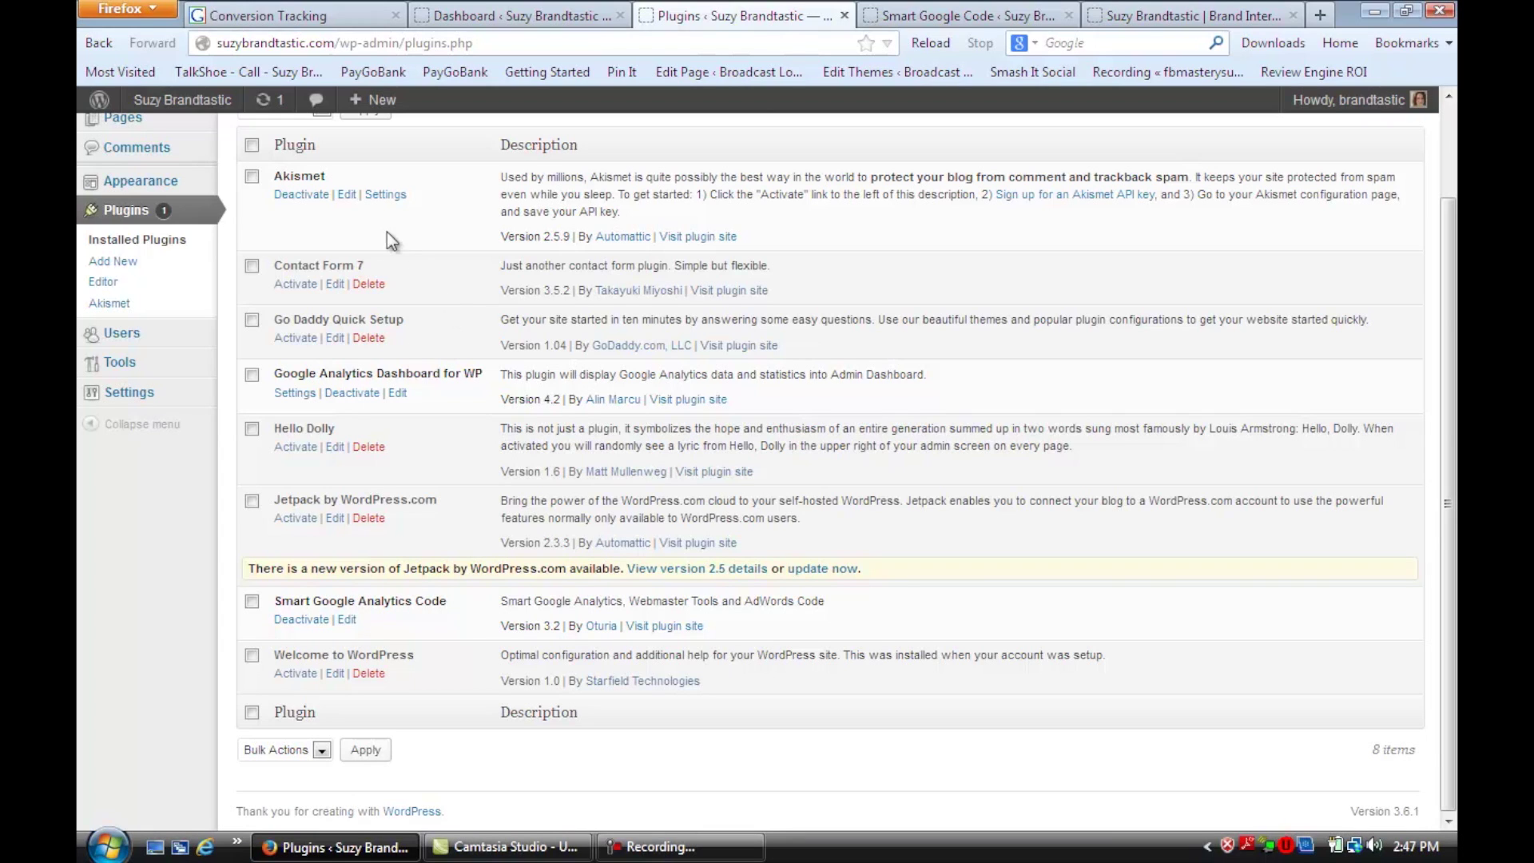
{"action": "left_click", "coordinate": [120, 397]}
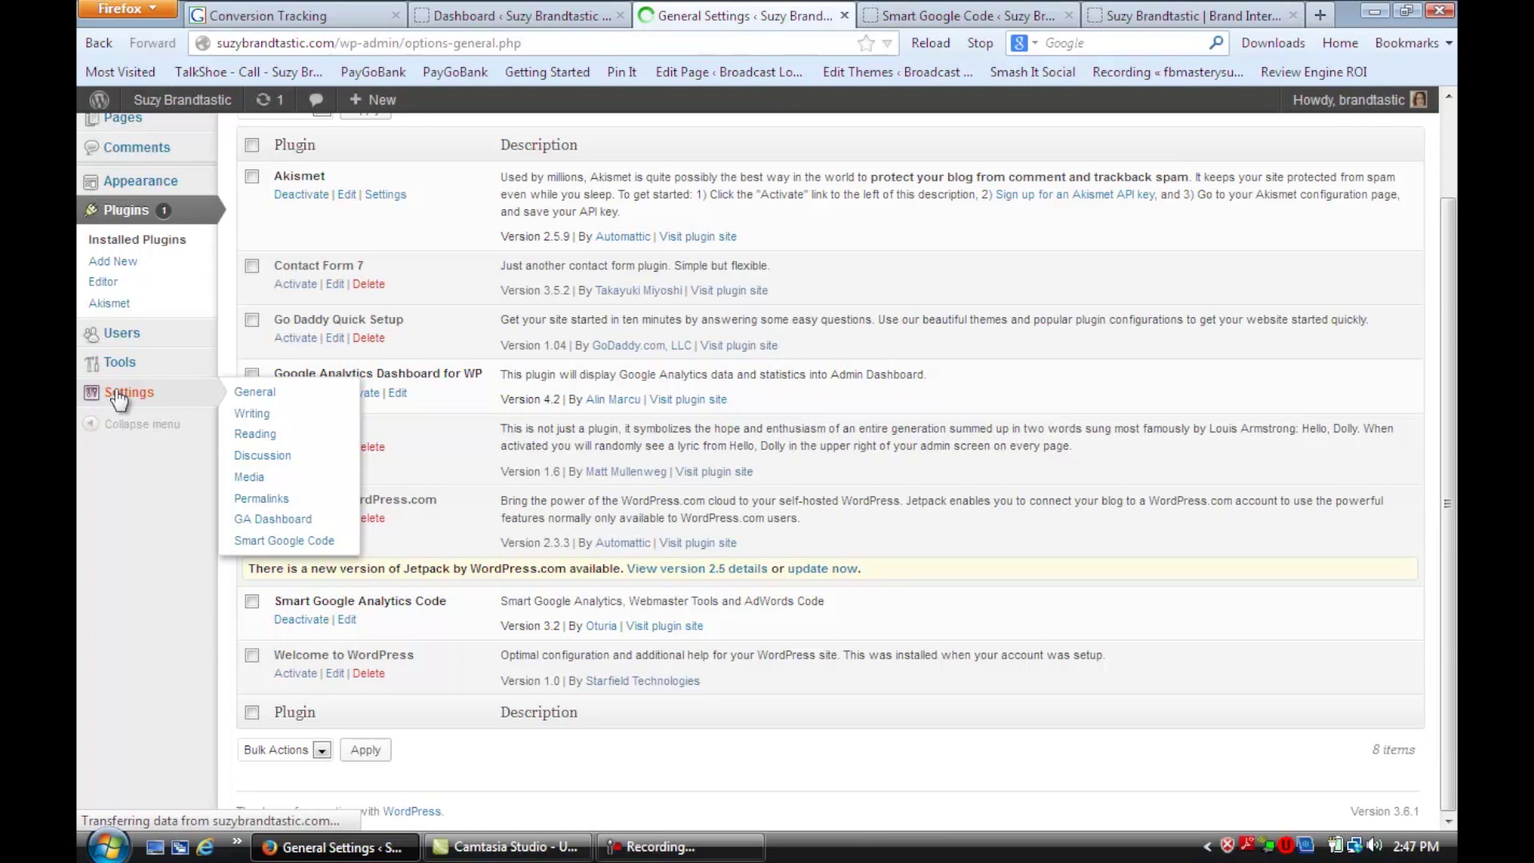
Review the Smart Google Code plugin's AdWords Conversion Code Settings for the Home page.
{"action": "left_click", "coordinate": [284, 540]}
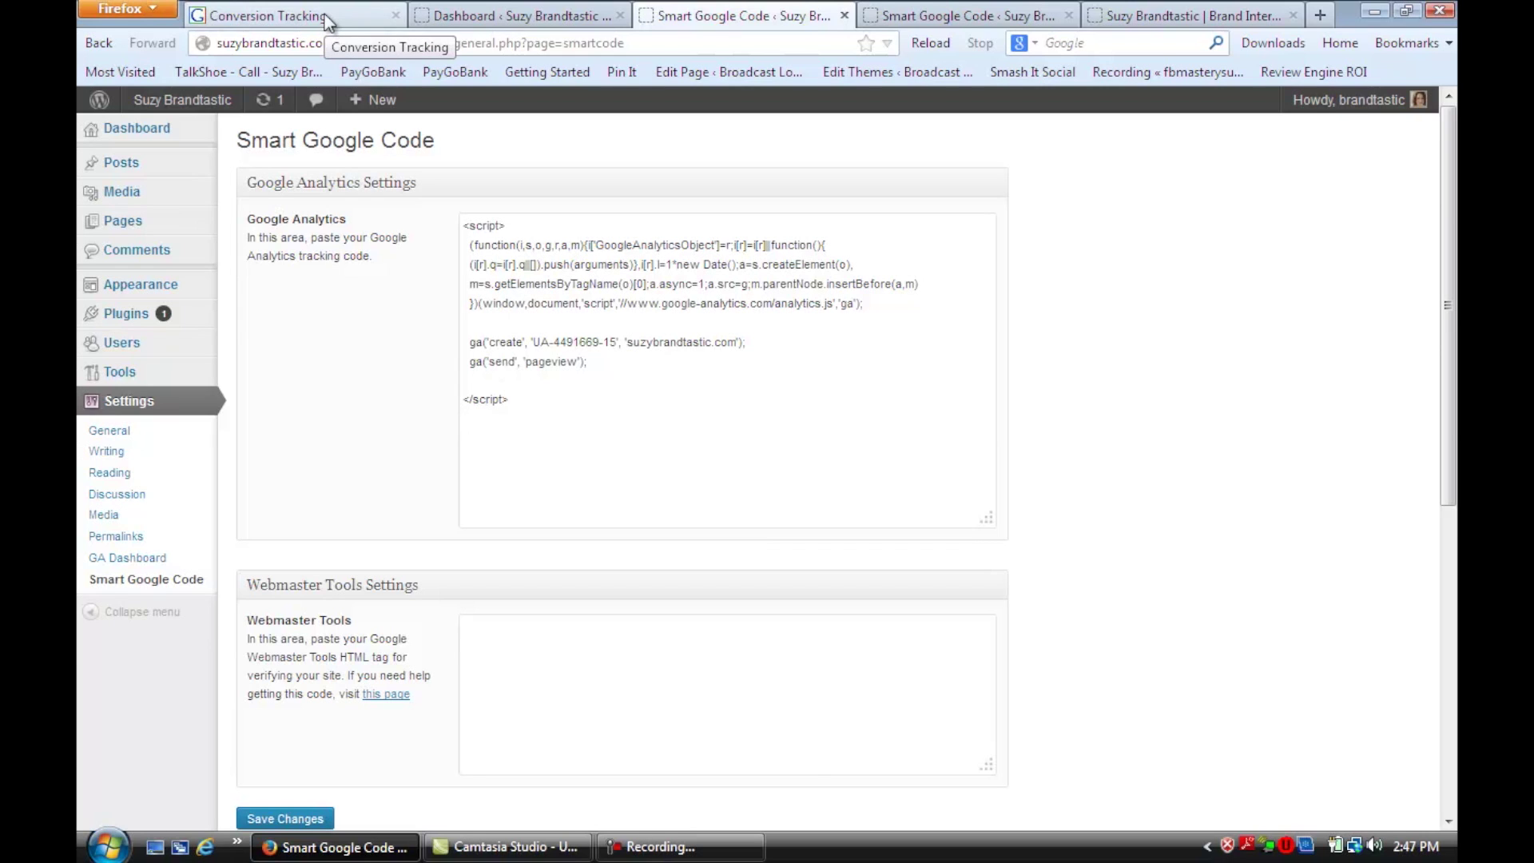
{"action": "scroll", "coordinate": [942, 491], "scroll_direction": "down", "scroll_amount": 7}
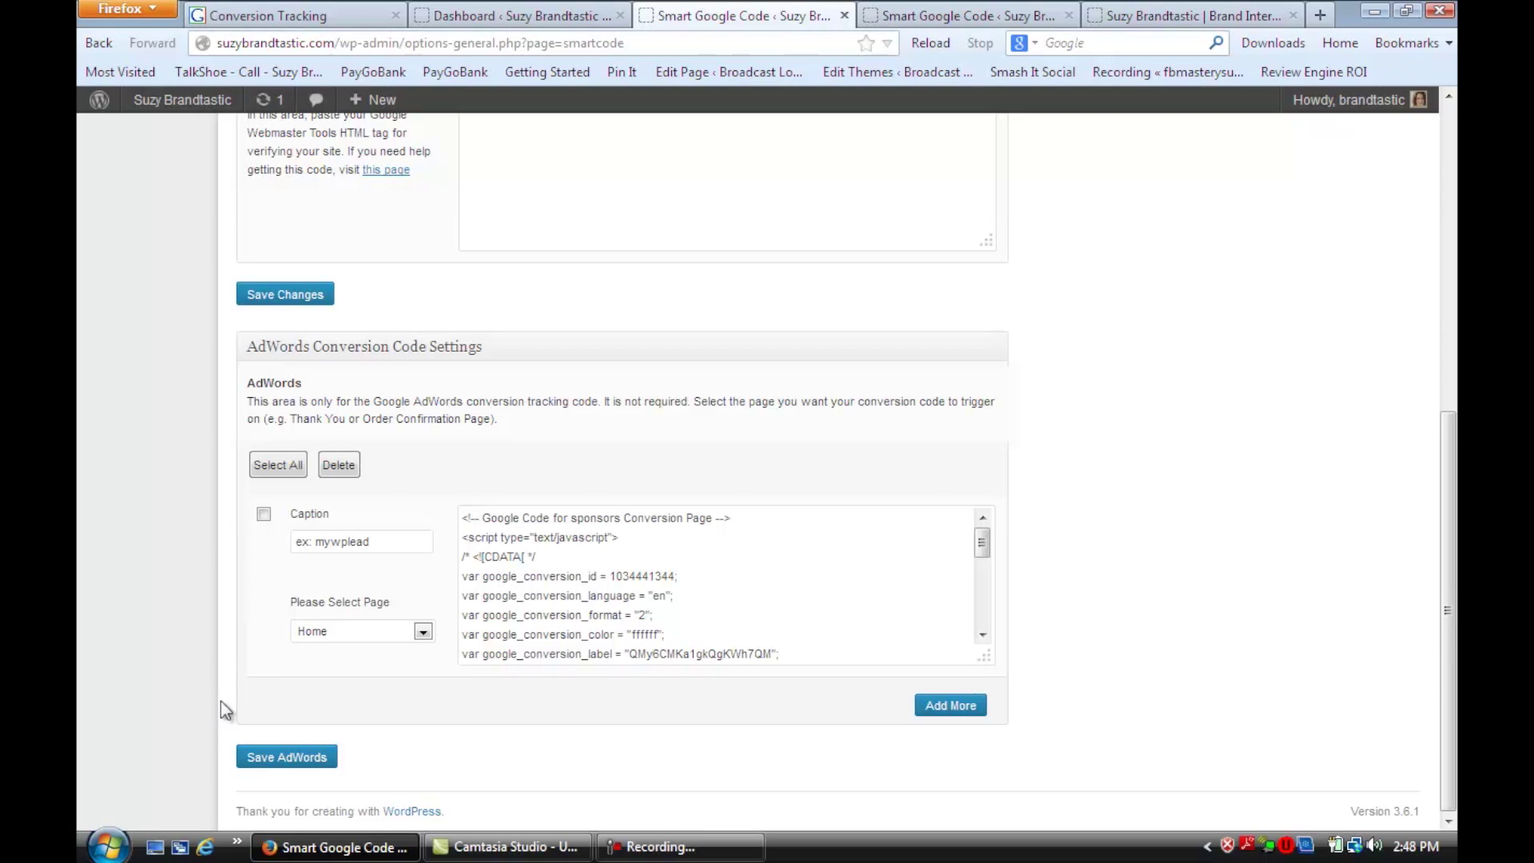
{"action": "scroll", "coordinate": [527, 199], "scroll_direction": "up", "scroll_amount": 6}
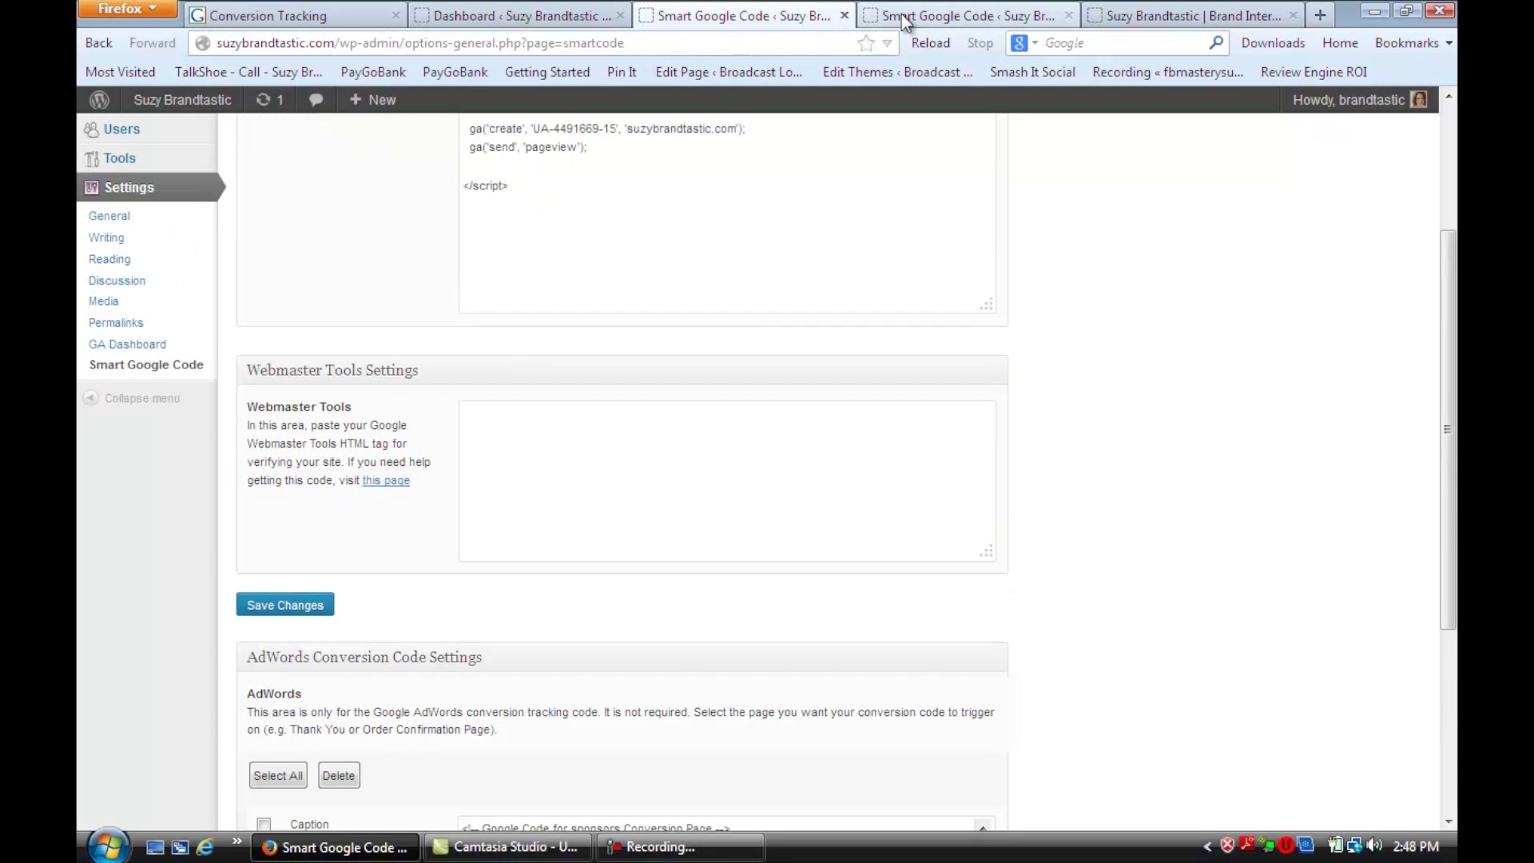
{"action": "left_click", "coordinate": [303, 16]}
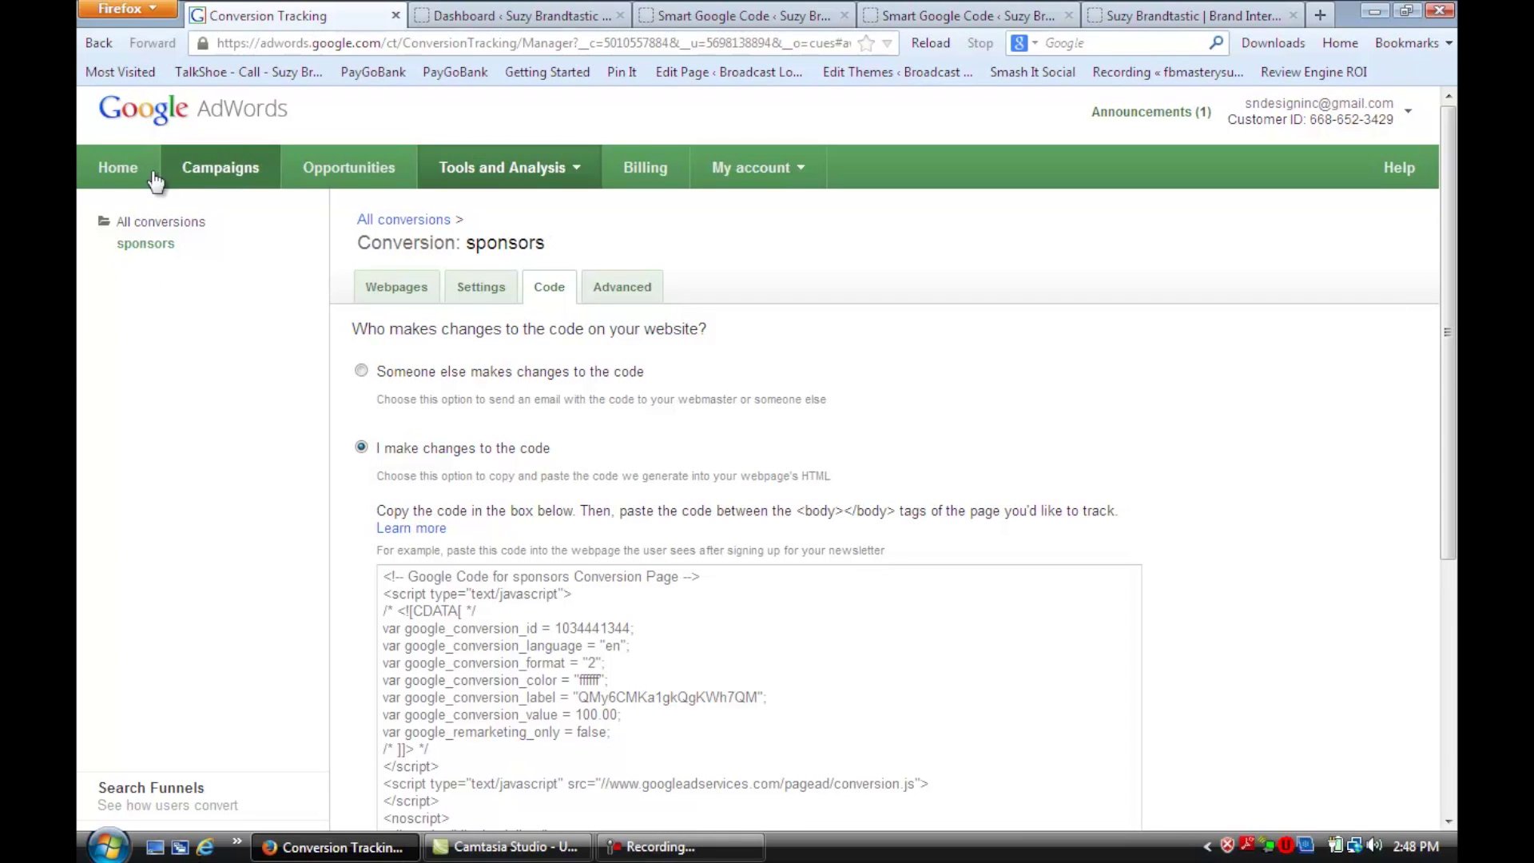
Return to AdWords' All conversions list, where sponsors is an unverified Purchase/Sale conversion.
{"action": "left_click", "coordinate": [378, 216]}
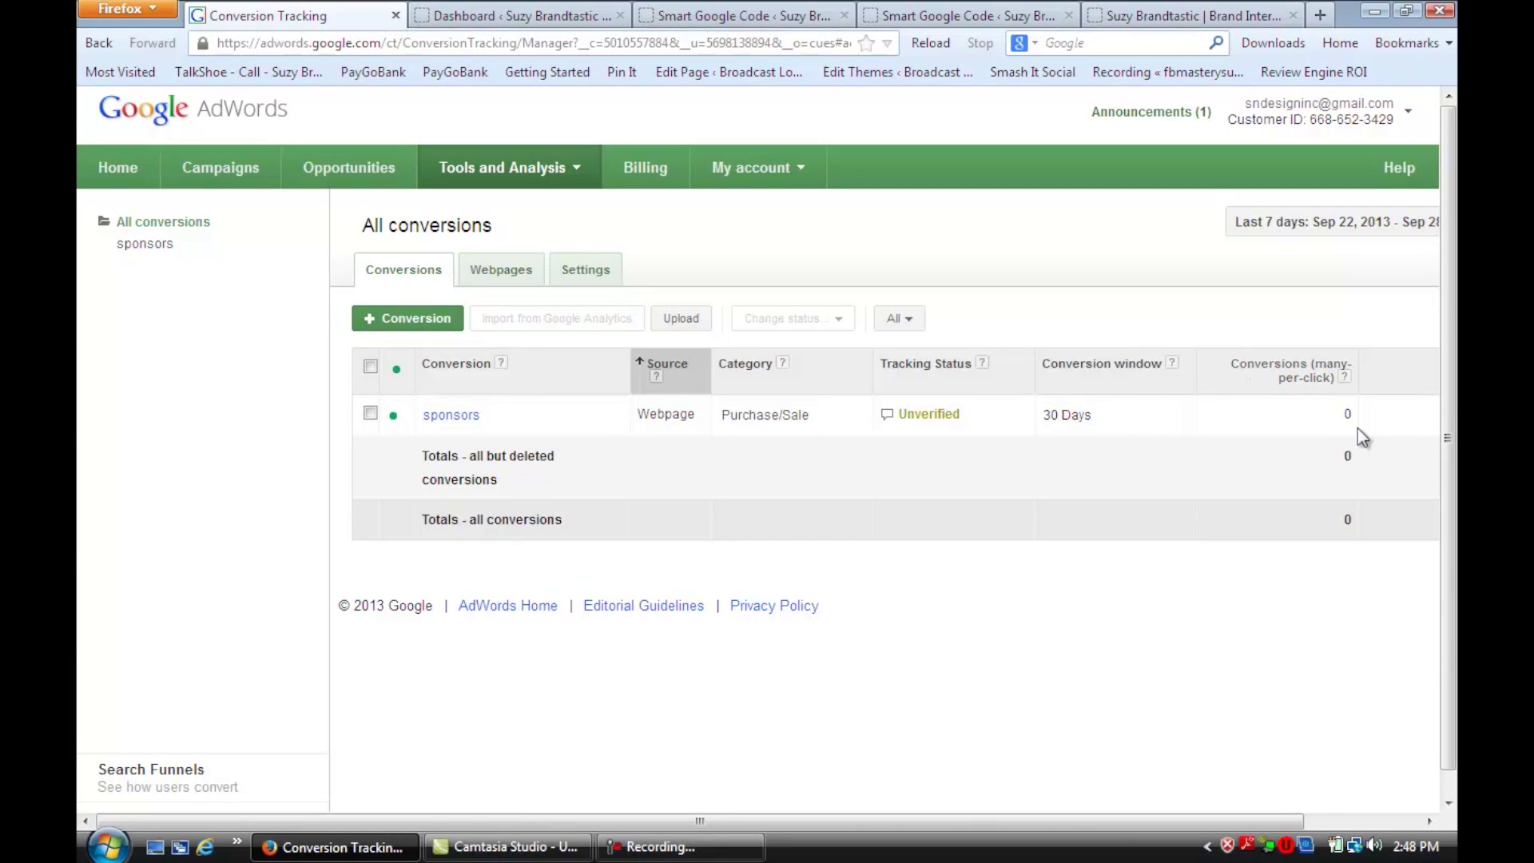
{"action": "mouse_move", "coordinate": [1360, 405]}
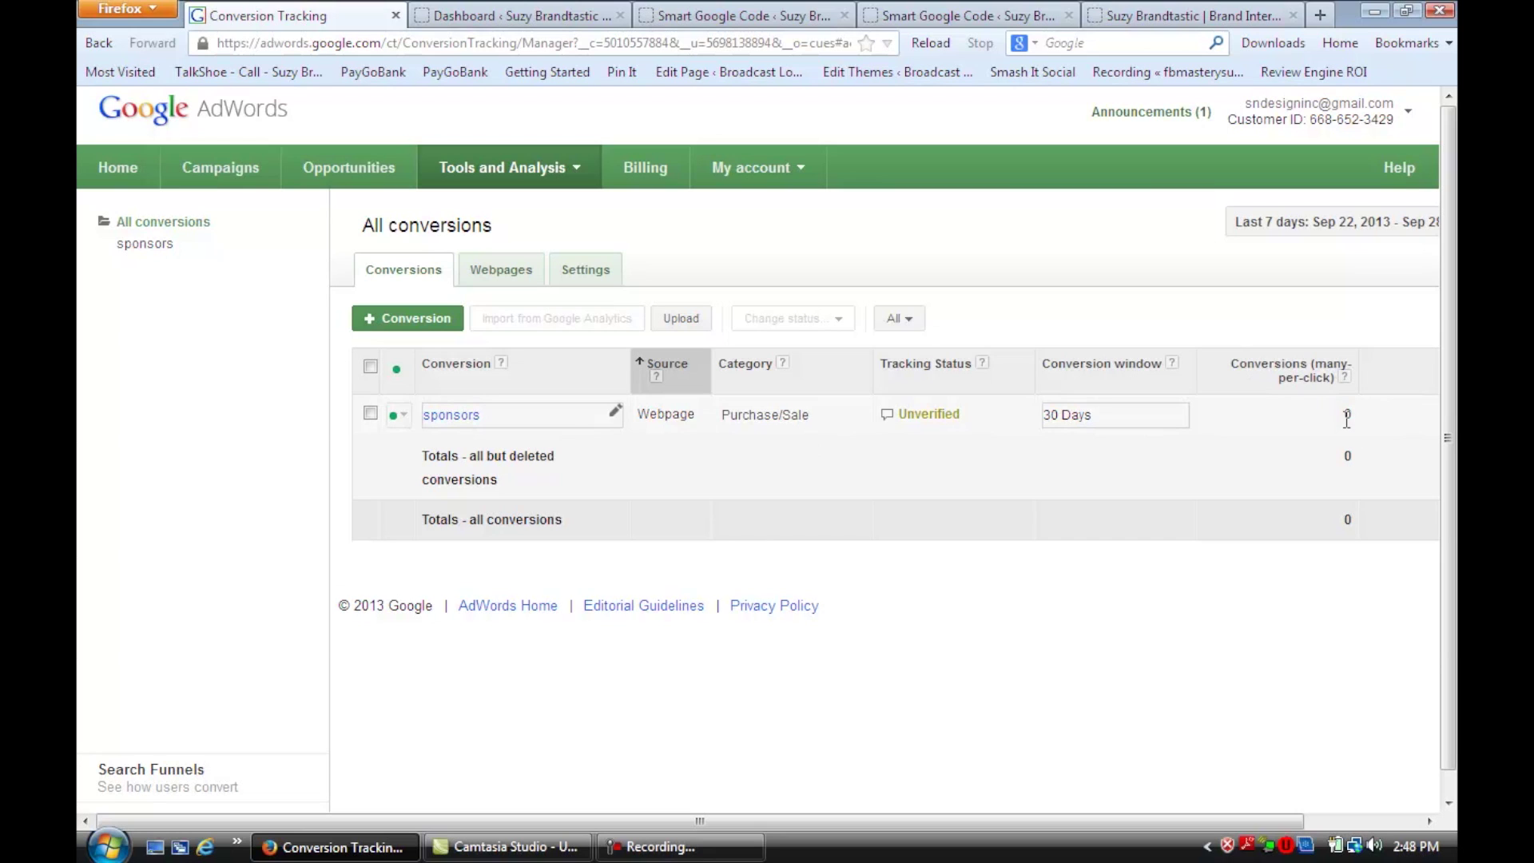
{"action": "left_click", "coordinate": [540, 16]}
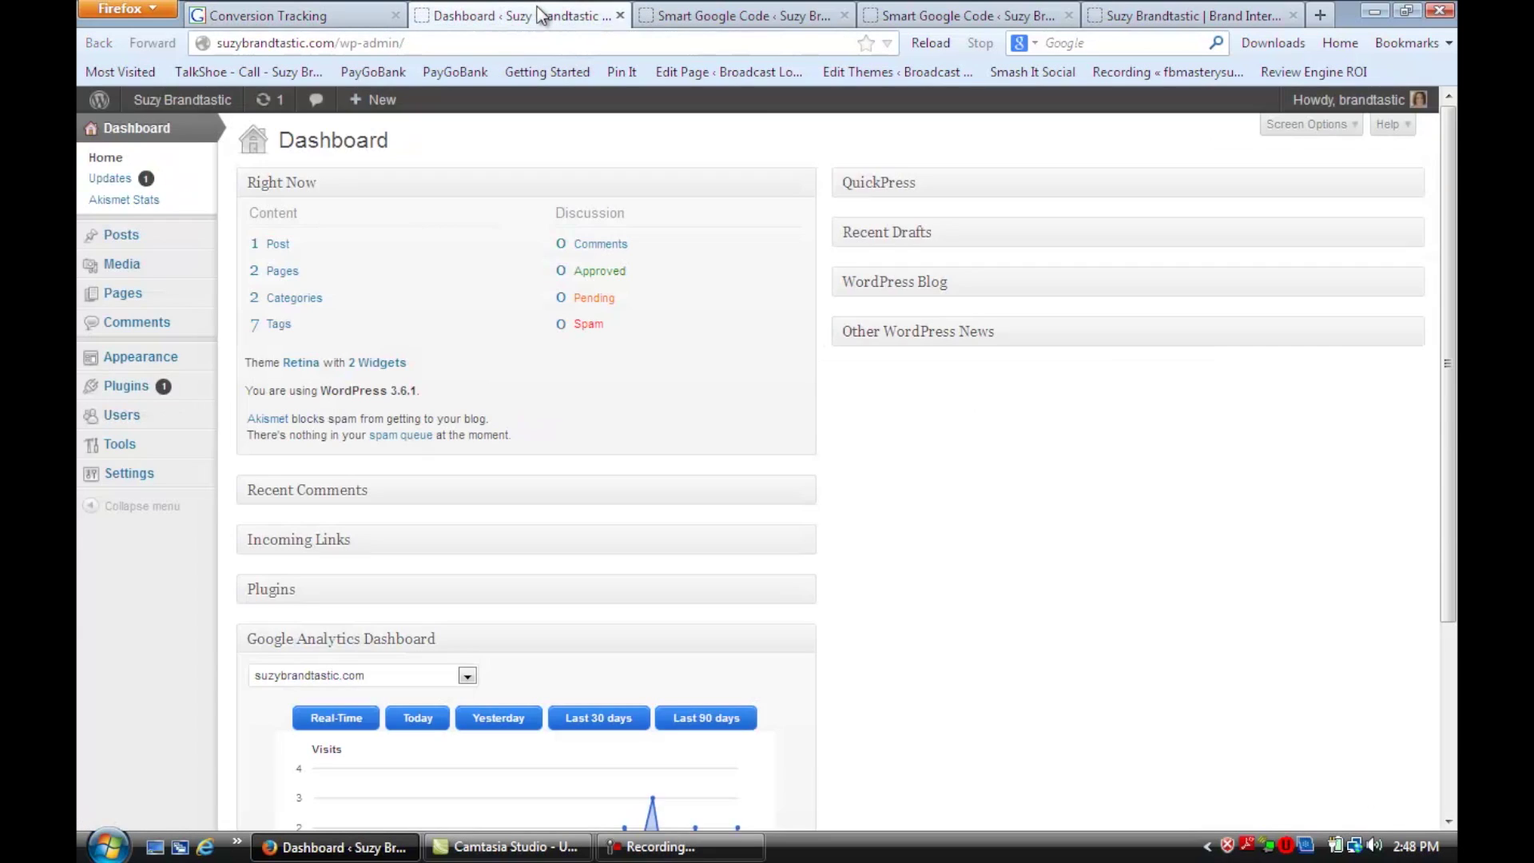
Scroll the WordPress Dashboard to view the Google Analytics chart: 10 visits, 19 page views.
{"action": "scroll", "coordinate": [612, 654], "scroll_direction": "down", "scroll_amount": 5}
{"action": "scroll", "coordinate": [614, 664], "scroll_direction": "down", "scroll_amount": 1}
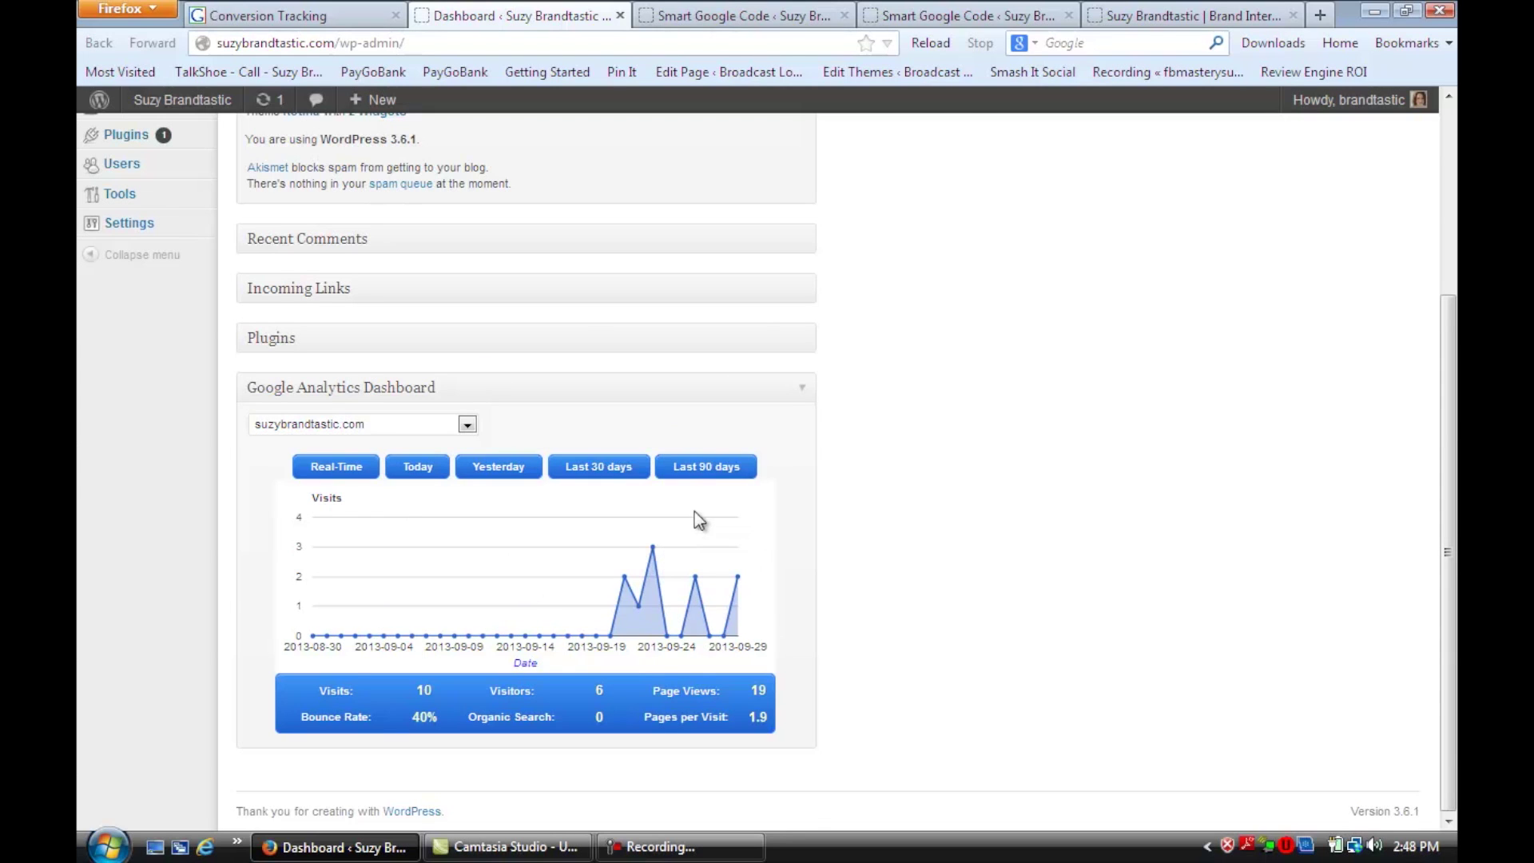
{"action": "scroll", "coordinate": [703, 496], "scroll_direction": "up", "scroll_amount": 5}
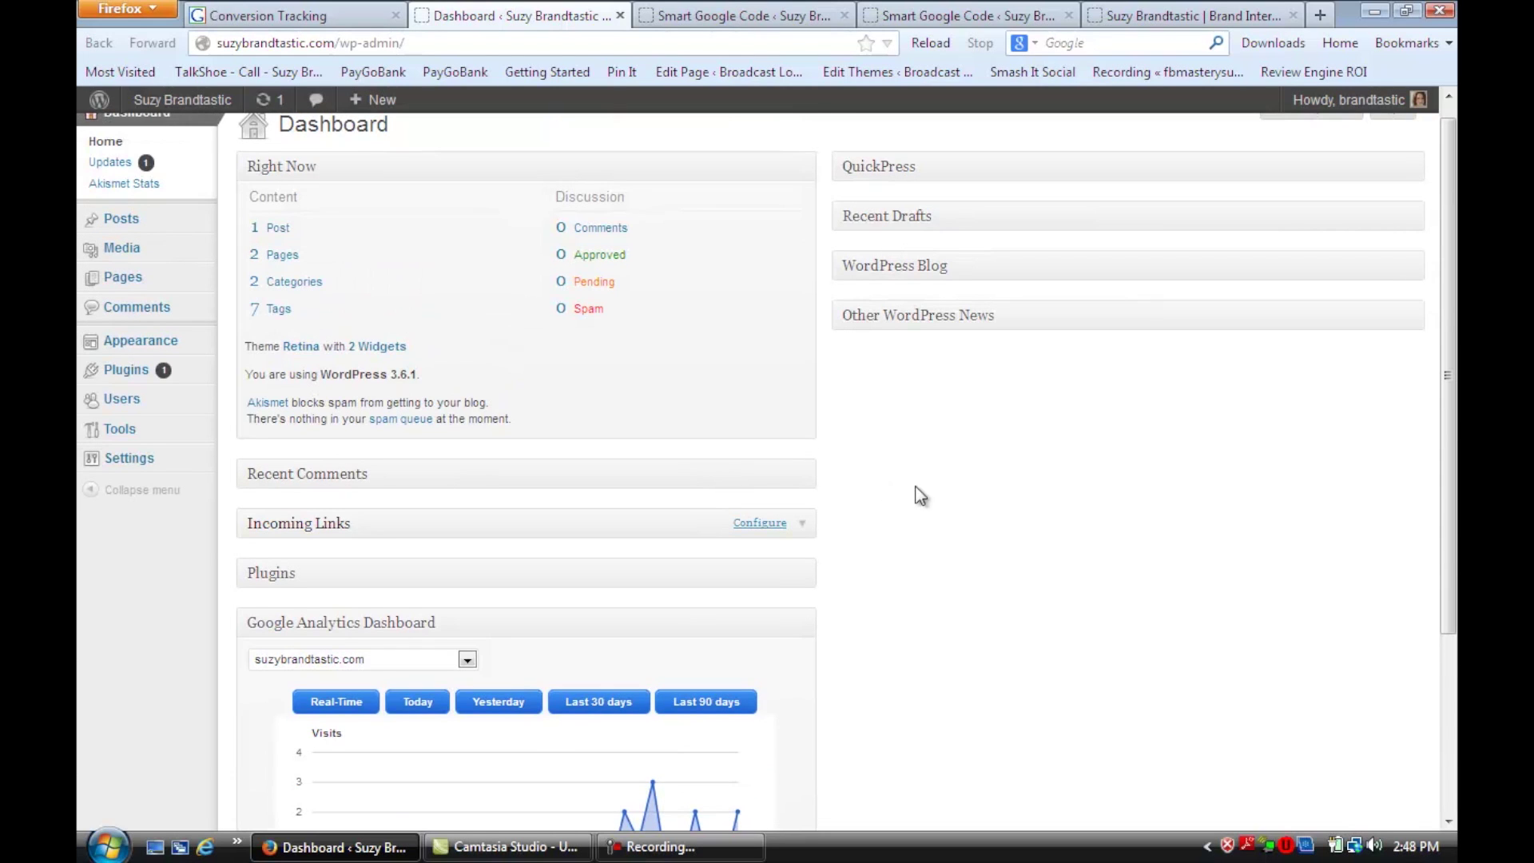
{"action": "scroll", "coordinate": [923, 520], "scroll_direction": "up", "scroll_amount": 1}
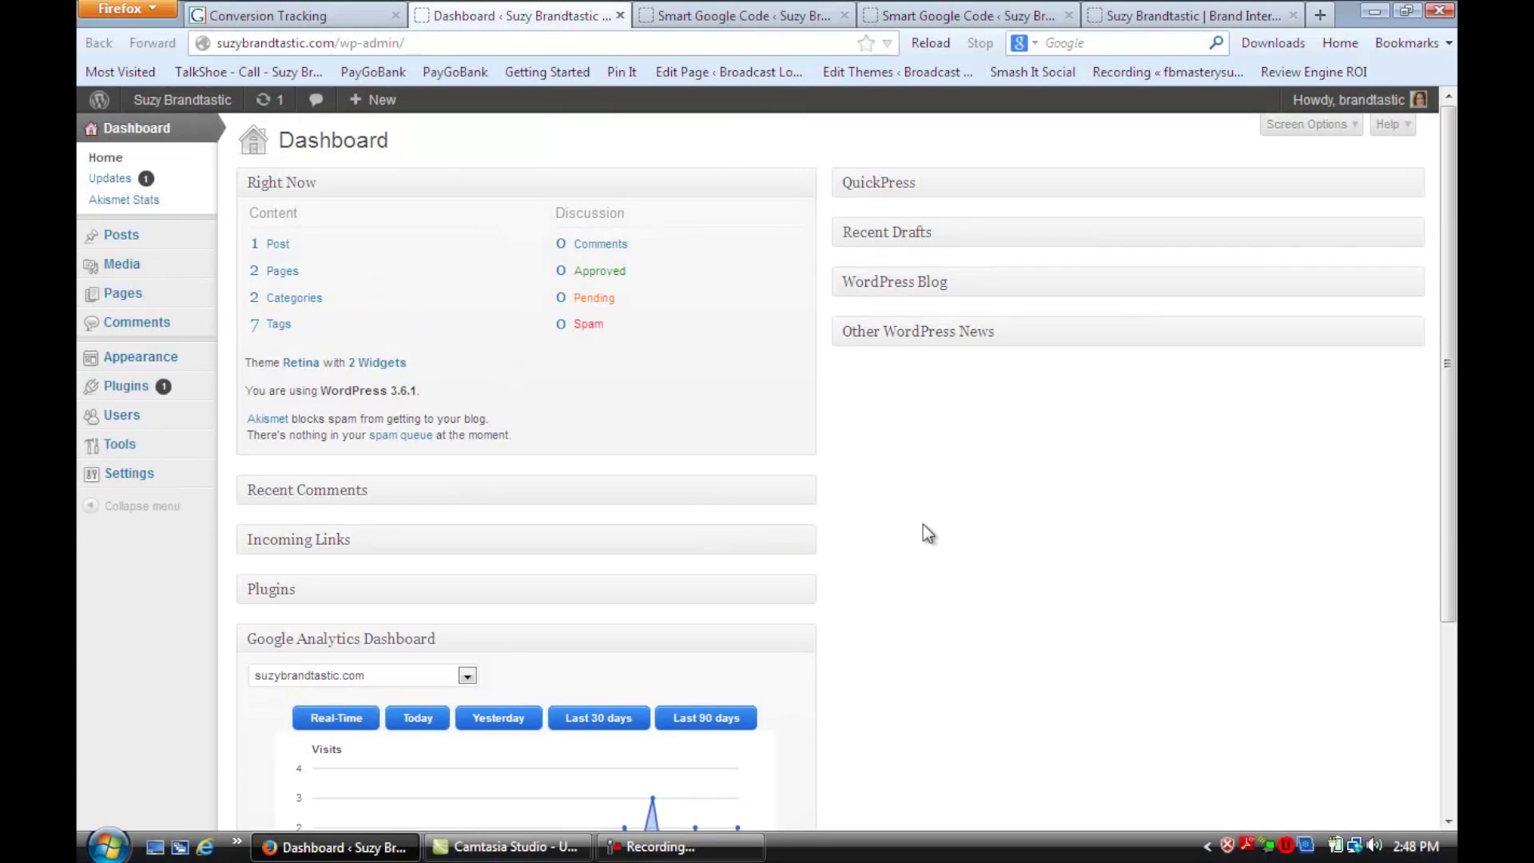